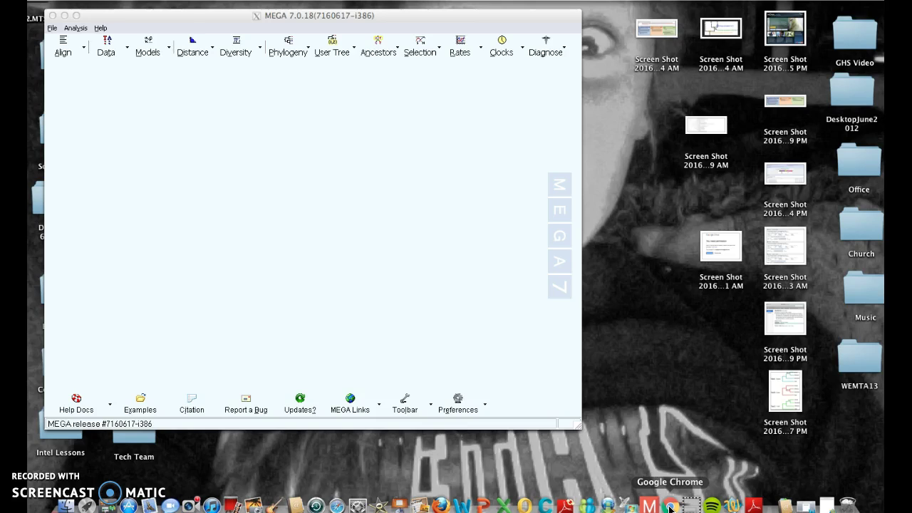
- Launch Chrome from the Dock and search Google for 'ncbi'
{"action": "left_click", "coordinate": [670, 508]}
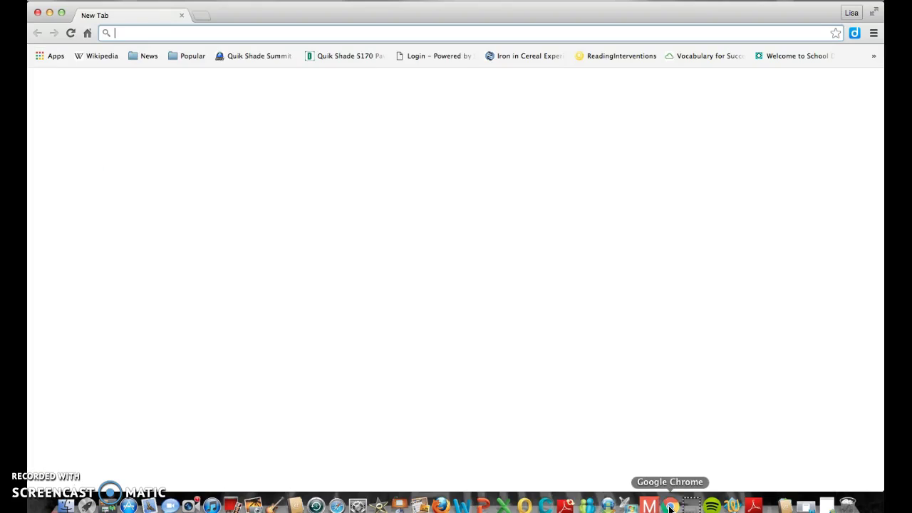
{"action": "left_click", "coordinate": [636, 412]}
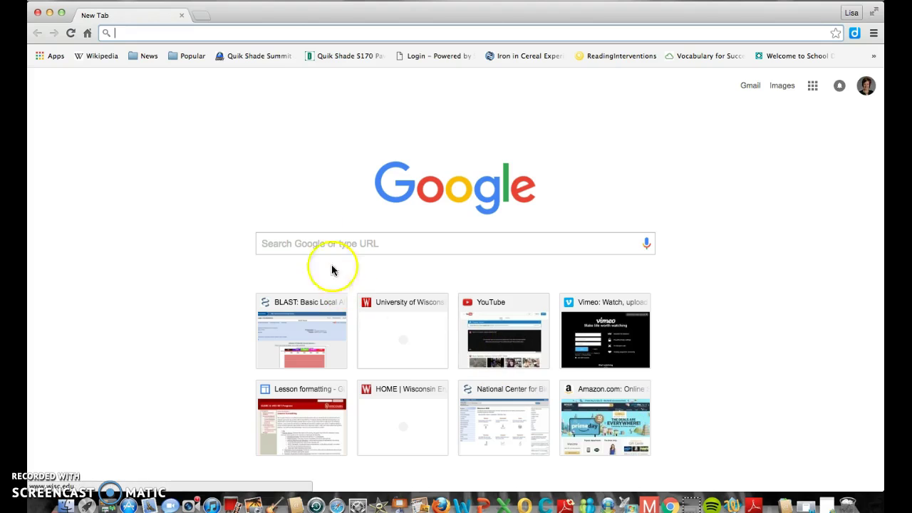
{"action": "left_click", "coordinate": [305, 243]}
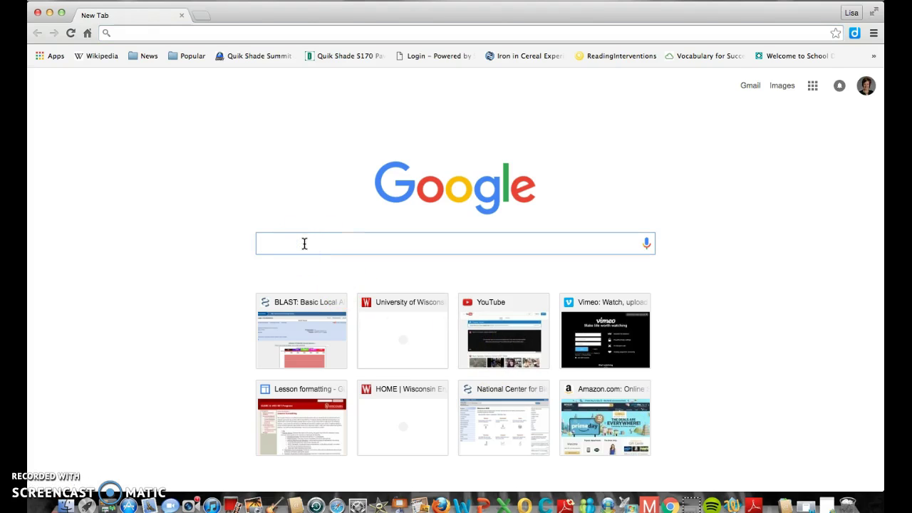
{"action": "type", "text": "ncbi"}
{"action": "key", "text": "Return"}
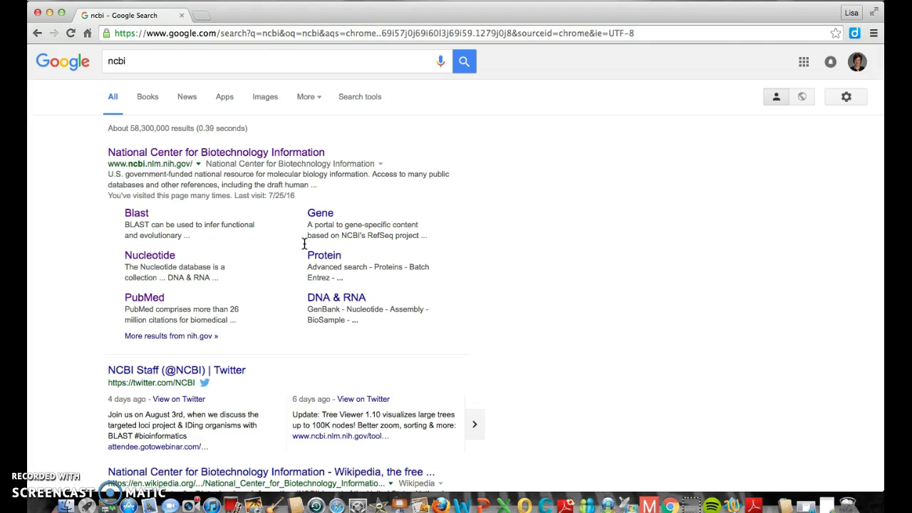
- Open the NCBI site and search all databases for accession U94922
{"action": "left_click", "coordinate": [193, 152]}
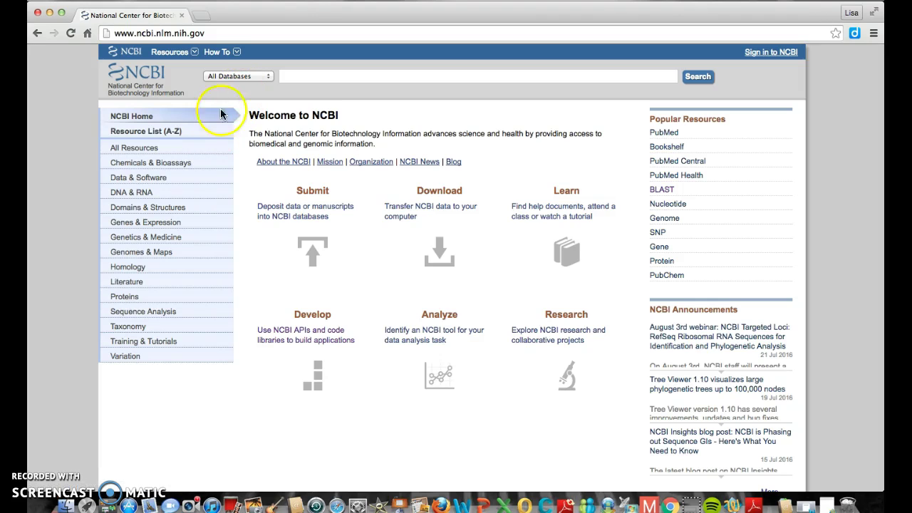
{"action": "left_click", "coordinate": [61, 484]}
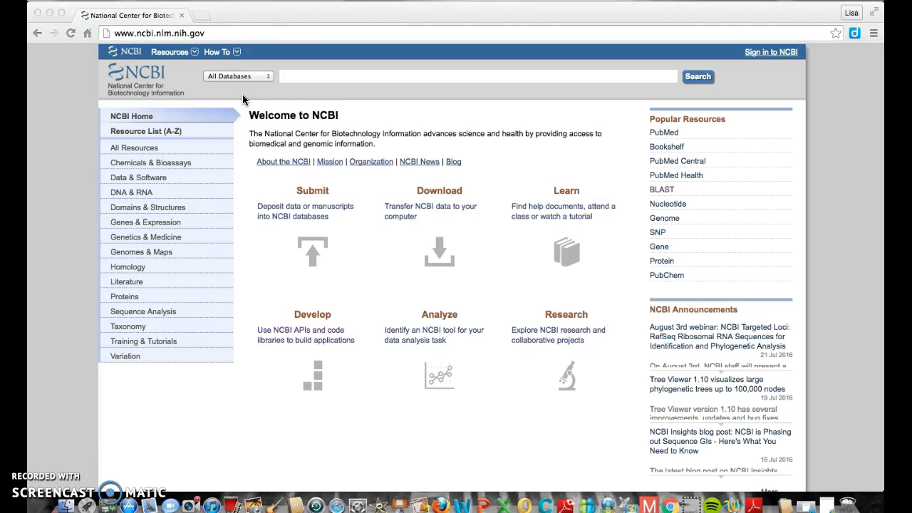
{"action": "left_click", "coordinate": [311, 74]}
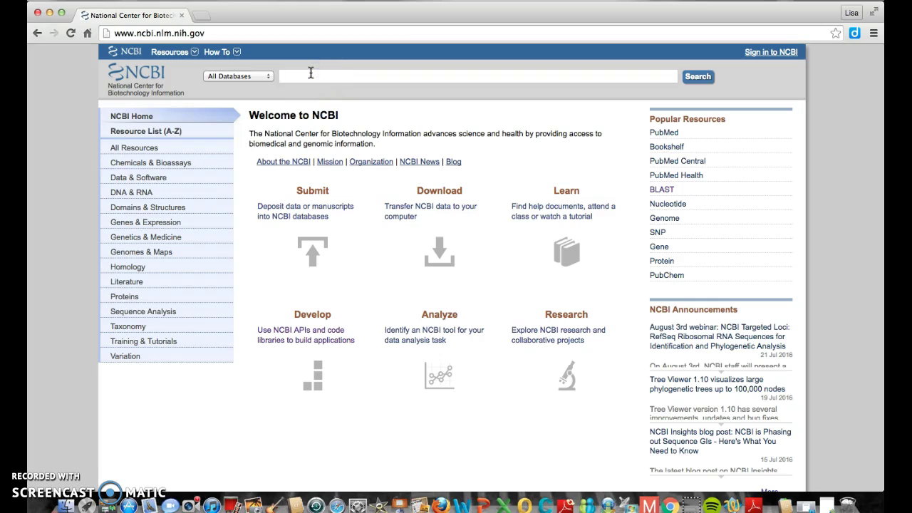
{"action": "type", "text": "U94922"}
{"action": "left_click", "coordinate": [698, 78]}
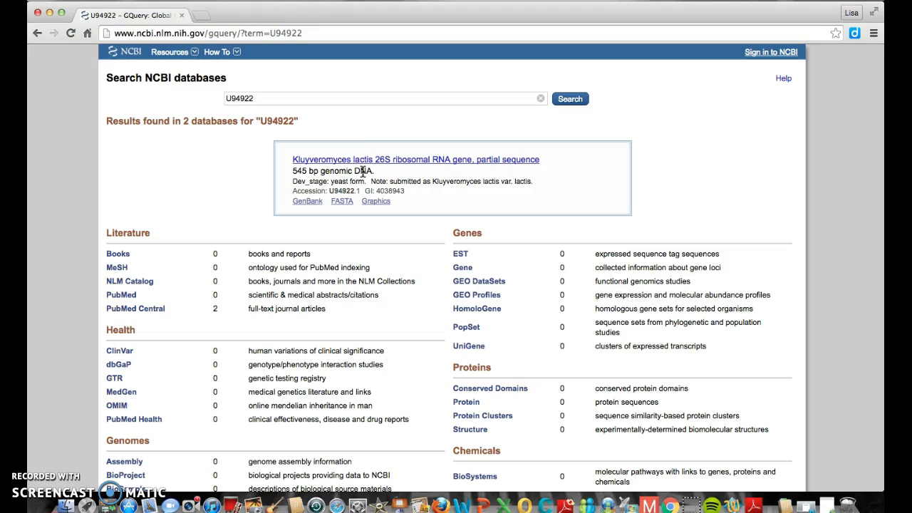
- Open the U94922 Kluyveromyces lactis 26S rRNA GenBank record and scroll through it
{"action": "left_click", "coordinate": [314, 166]}
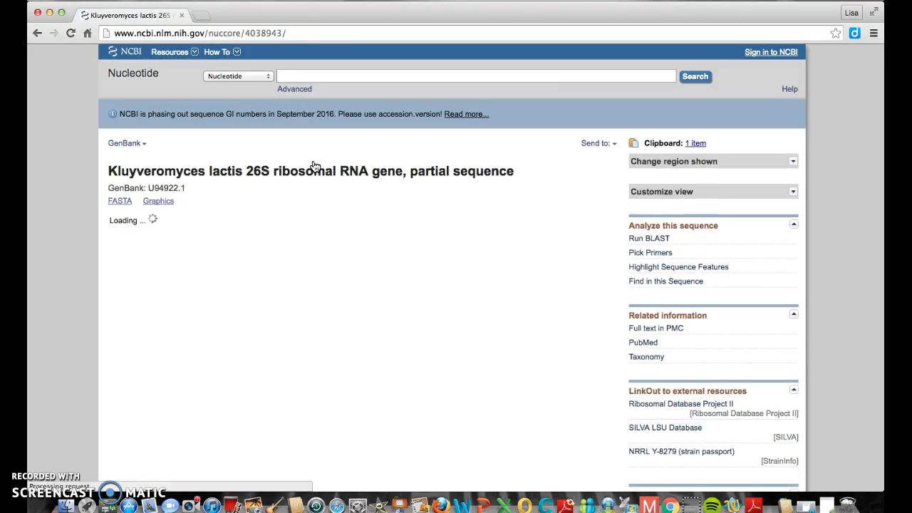
{"action": "scroll", "coordinate": [307, 166], "scroll_direction": "down", "scroll_amount": 2}
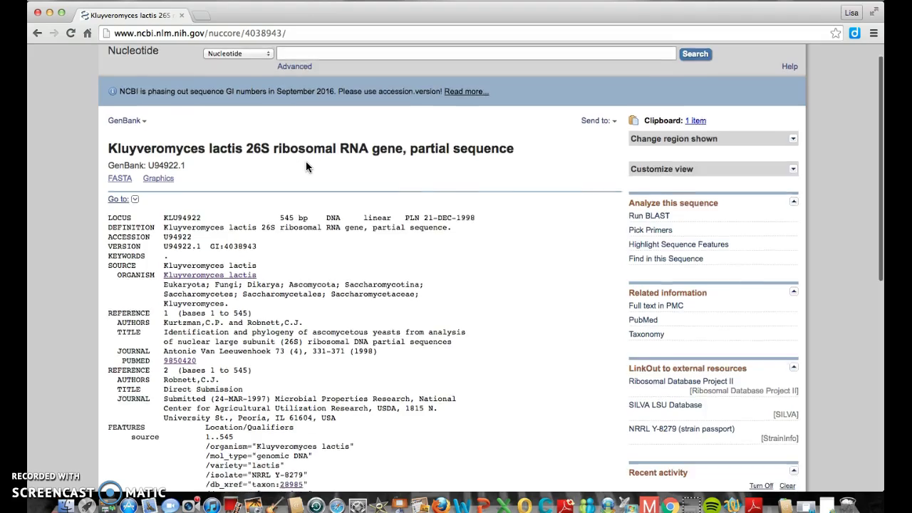
{"action": "scroll", "coordinate": [306, 166], "scroll_direction": "down", "scroll_amount": 1}
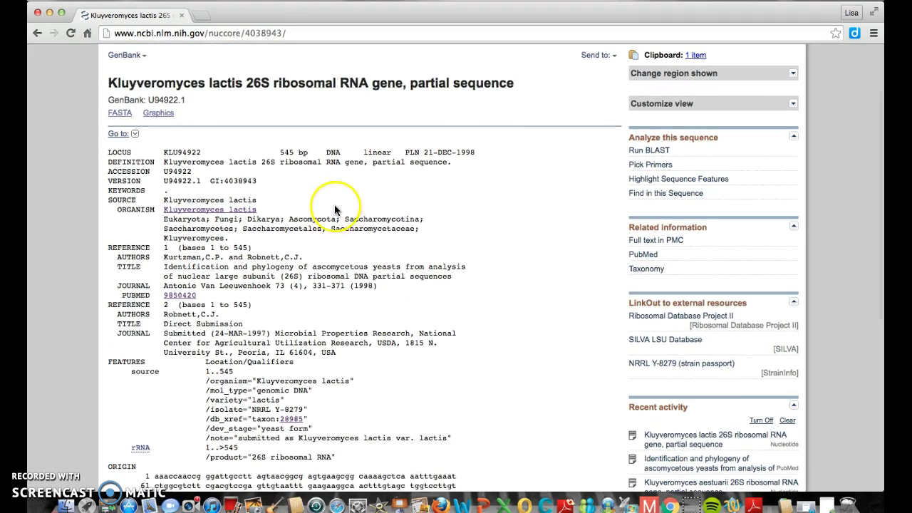
{"action": "scroll", "coordinate": [332, 207], "scroll_direction": "down", "scroll_amount": 2}
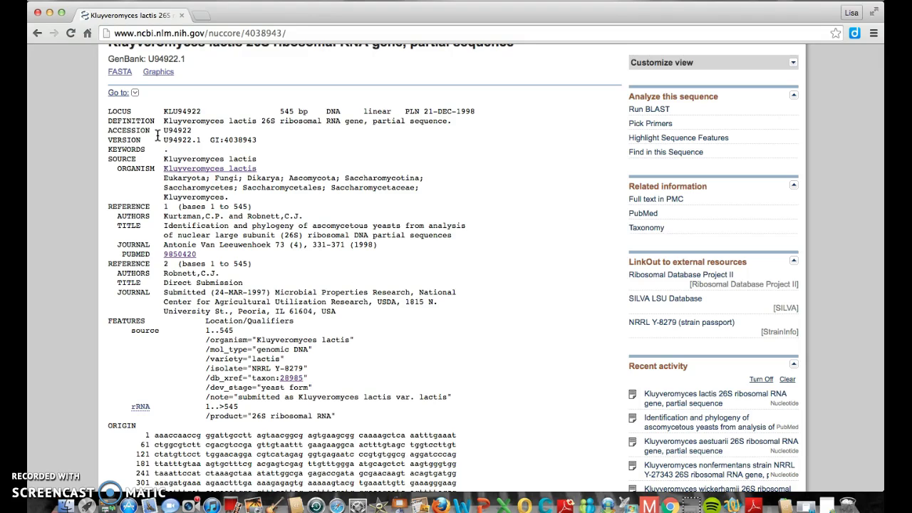
- Open the Kluyveromyces lactis Taxonomy Browser entry (ID 28985) and scroll its full details
{"action": "left_click", "coordinate": [189, 173]}
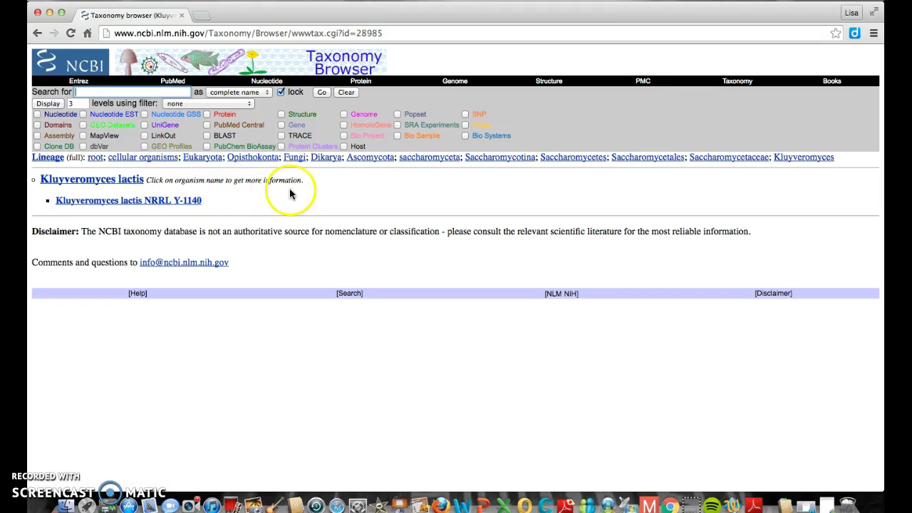
{"action": "left_click", "coordinate": [105, 184]}
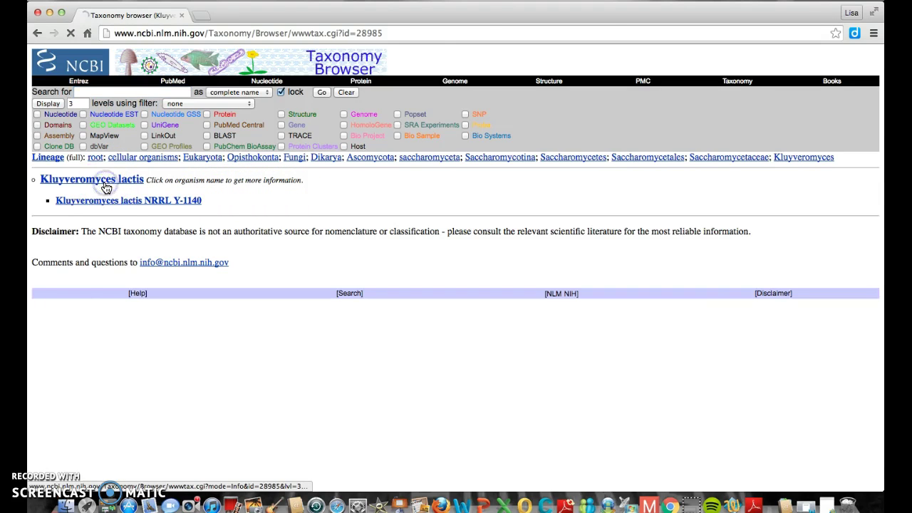
{"action": "scroll", "coordinate": [301, 228], "scroll_direction": "down", "scroll_amount": 1}
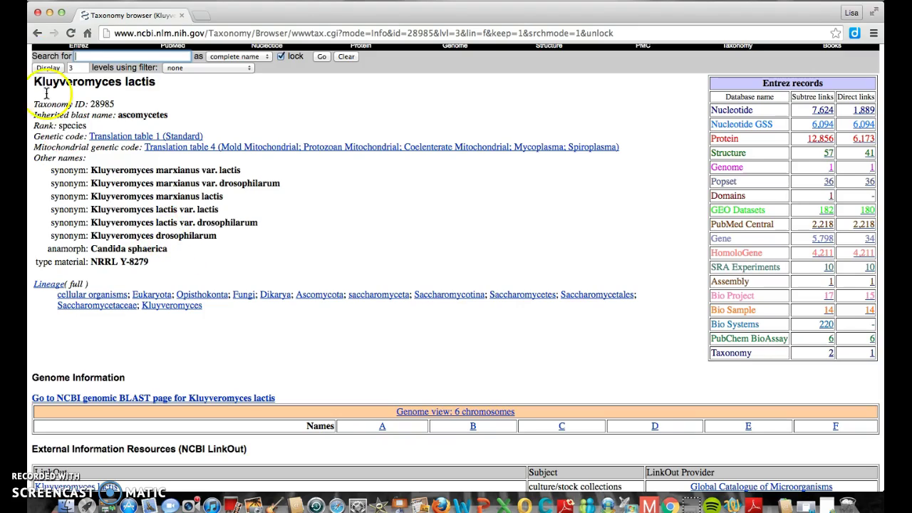
- Go back twice from the taxonomy pages to the K. lactis nucleotide record
{"action": "left_click", "coordinate": [37, 33]}
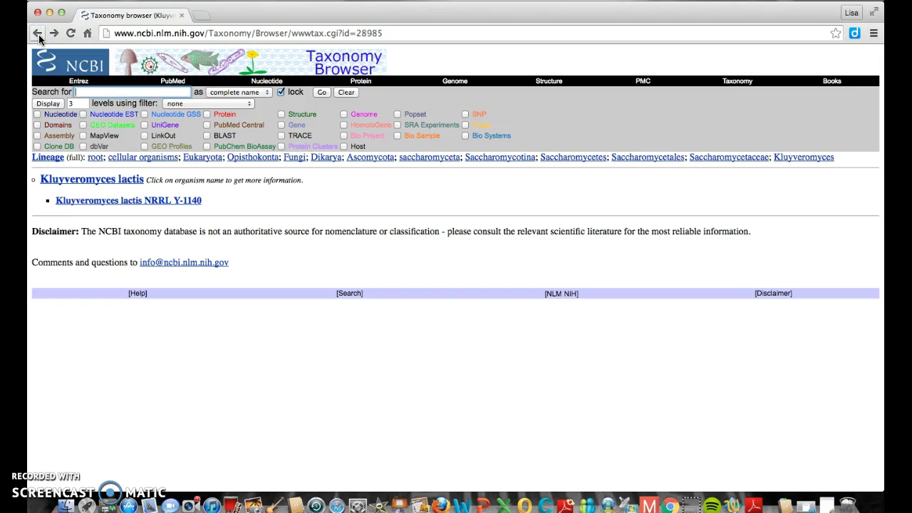
{"action": "left_click", "coordinate": [38, 34]}
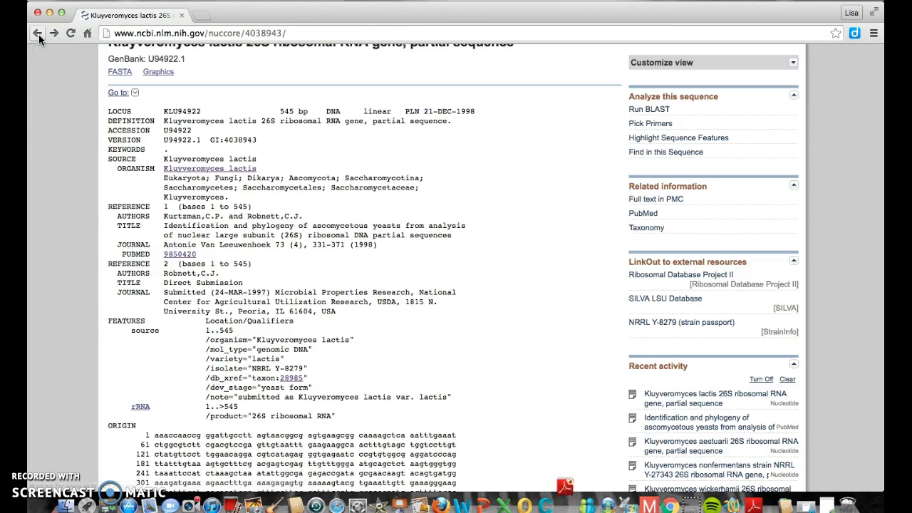
{"action": "left_click", "coordinate": [485, 230]}
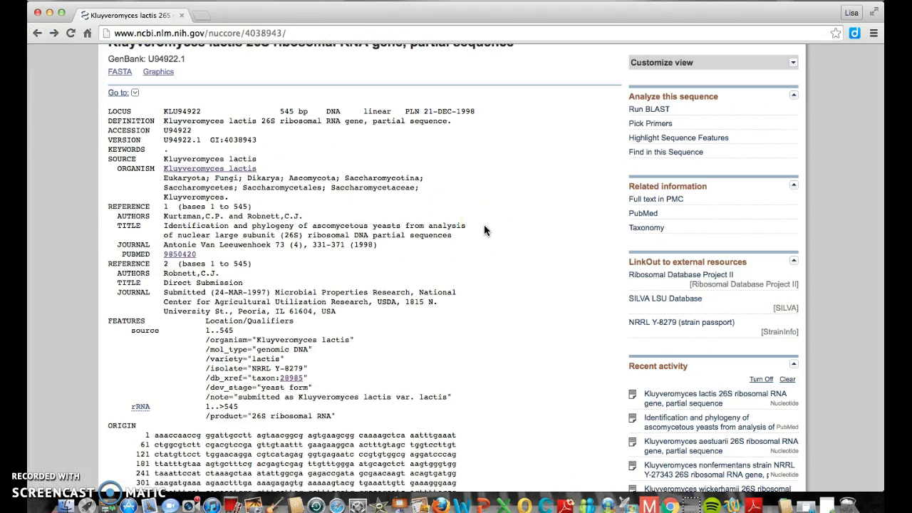
{"action": "scroll", "coordinate": [484, 230], "scroll_direction": "down", "scroll_amount": 3}
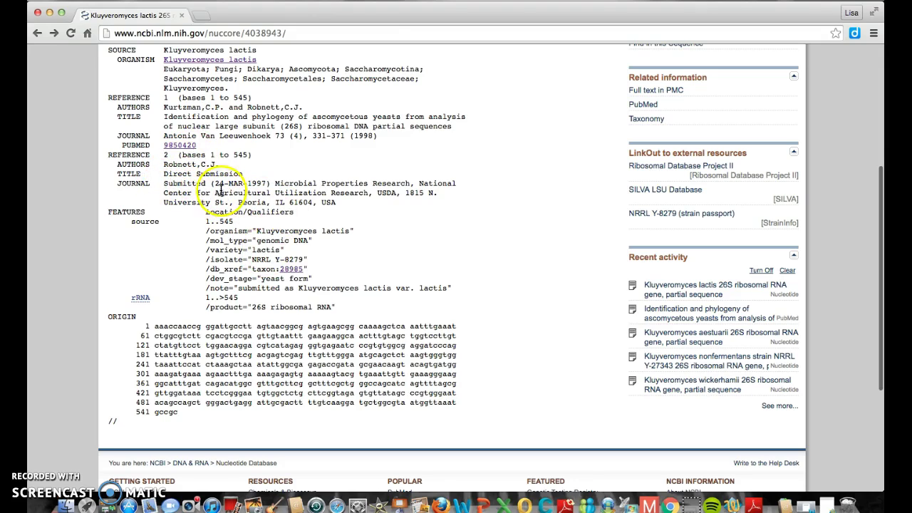
- Read the abstract of PubMed article 9850420, then return to the nucleotide record
{"action": "left_click", "coordinate": [179, 146]}
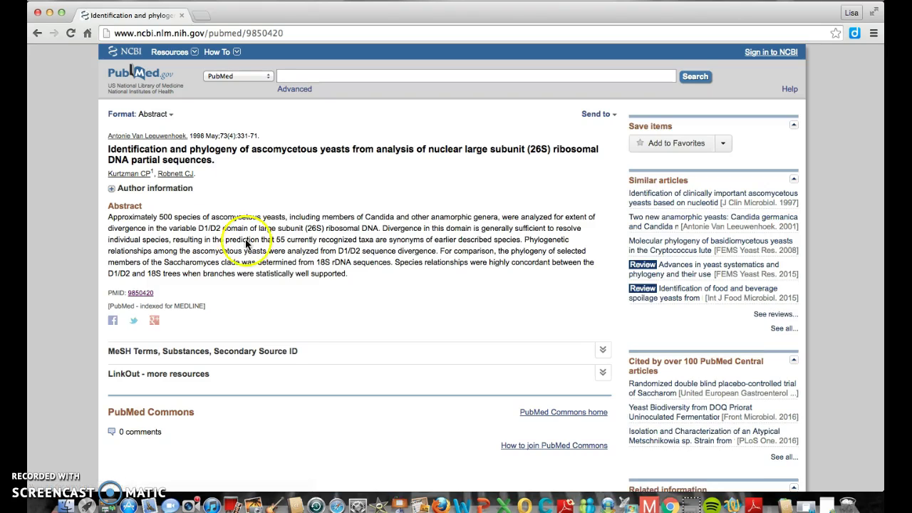
{"action": "scroll", "coordinate": [253, 321], "scroll_direction": "down", "scroll_amount": 2}
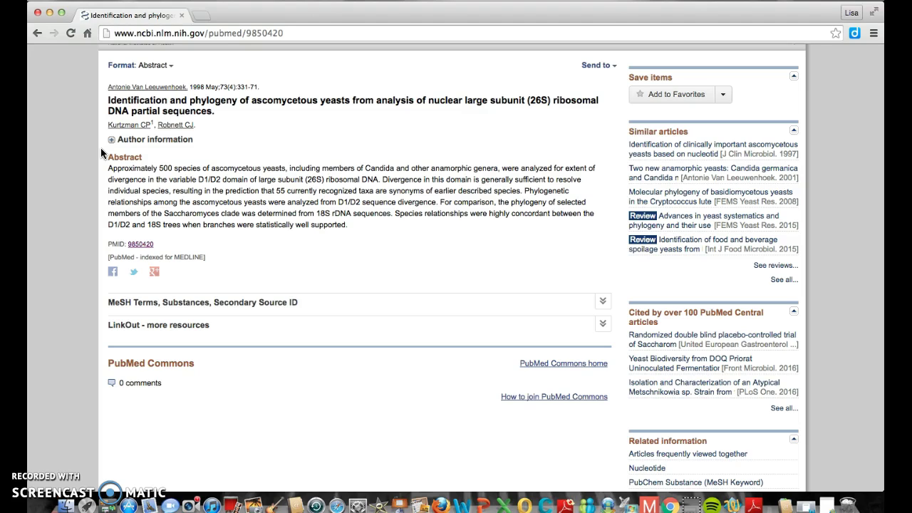
{"action": "left_click", "coordinate": [38, 33]}
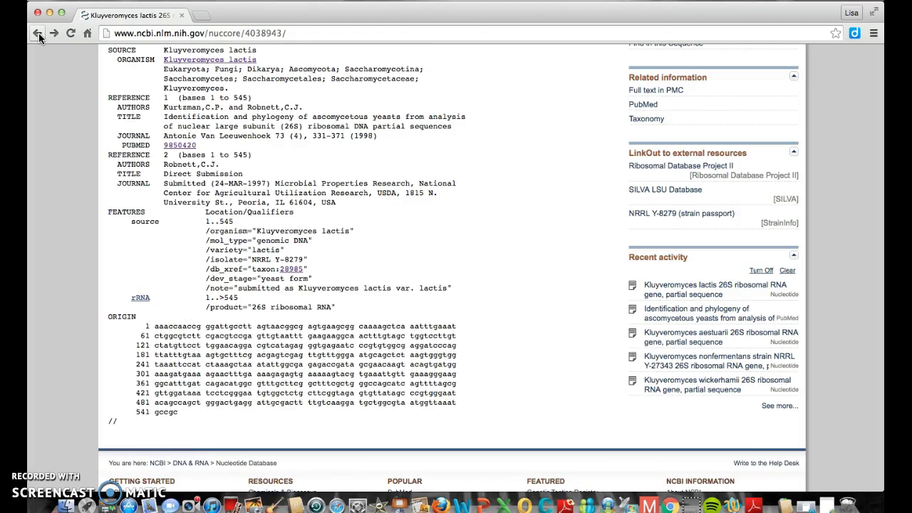
{"action": "scroll", "coordinate": [50, 206], "scroll_direction": "down", "scroll_amount": 2}
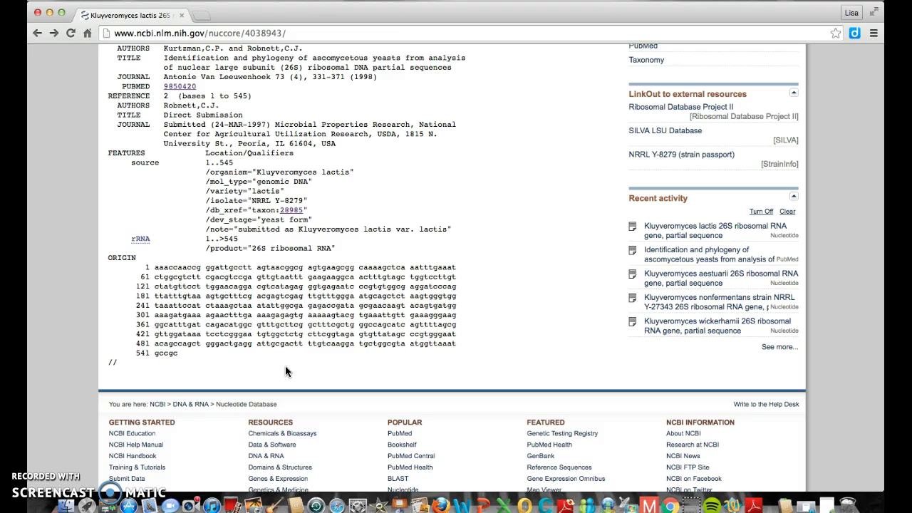
{"action": "scroll", "coordinate": [285, 371], "scroll_direction": "up", "scroll_amount": 2}
{"action": "scroll", "coordinate": [286, 369], "scroll_direction": "up", "scroll_amount": 5}
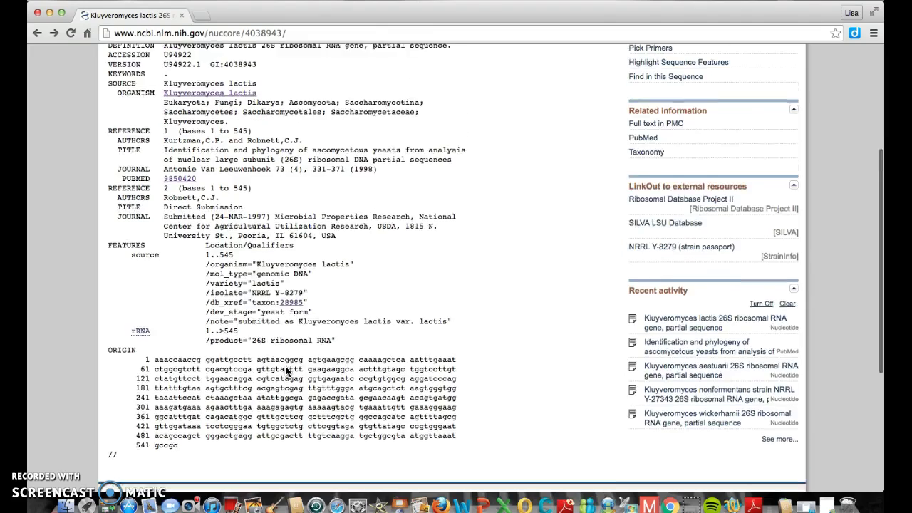
{"action": "scroll", "coordinate": [285, 369], "scroll_direction": "up", "scroll_amount": 5}
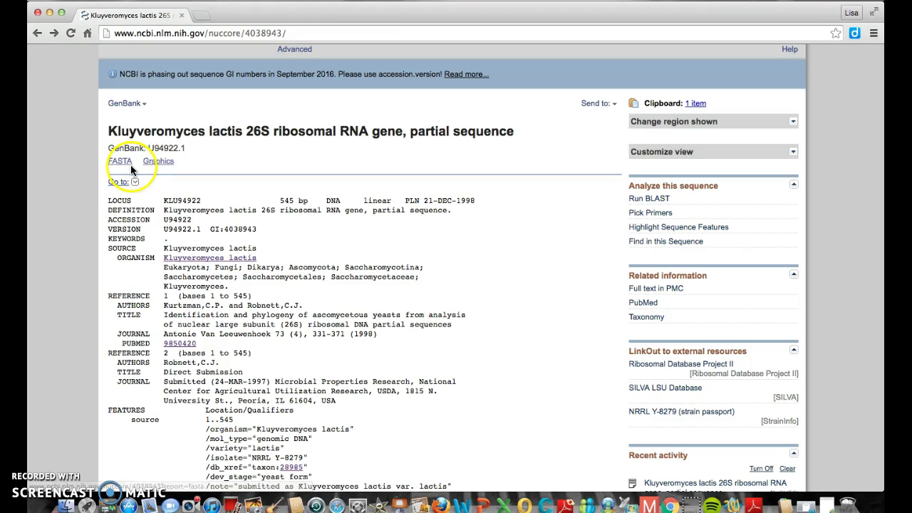
- Download the U94922.1 record as a FASTA file using Send to > File
{"action": "left_click", "coordinate": [613, 106]}
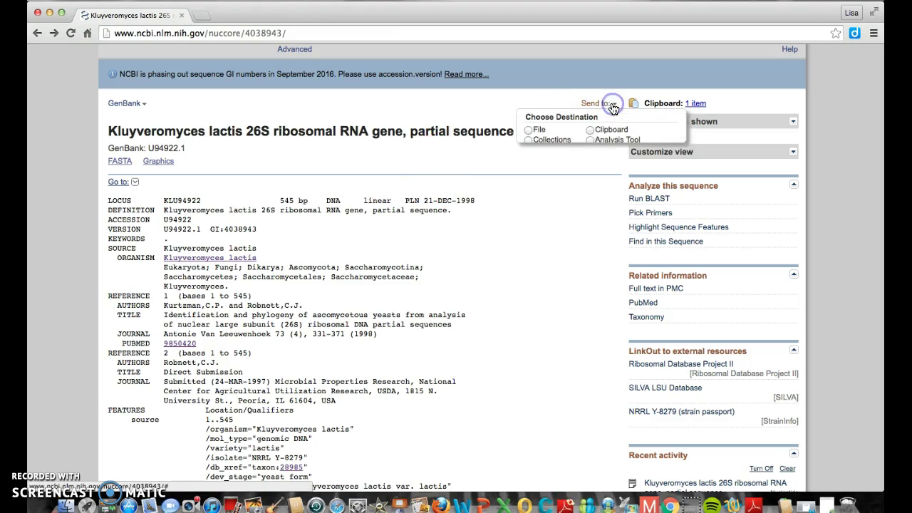
{"action": "left_click", "coordinate": [529, 130]}
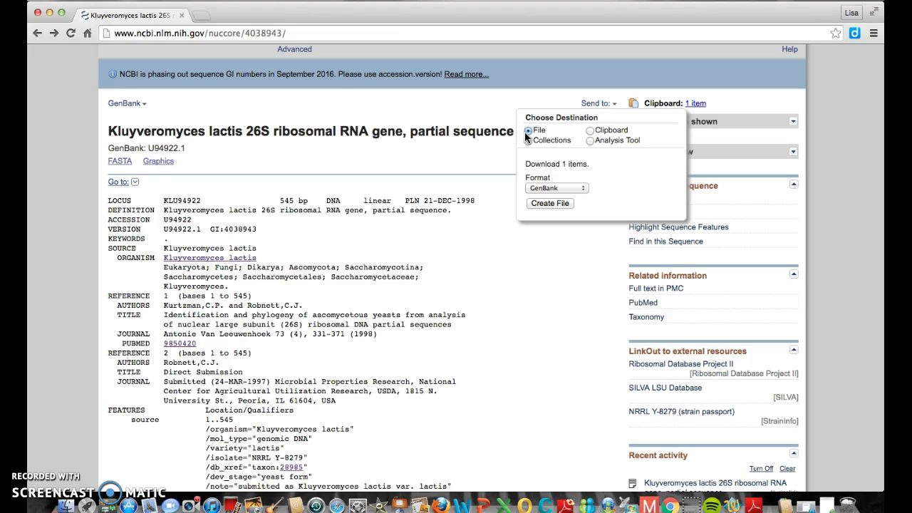
{"action": "left_click", "coordinate": [574, 187]}
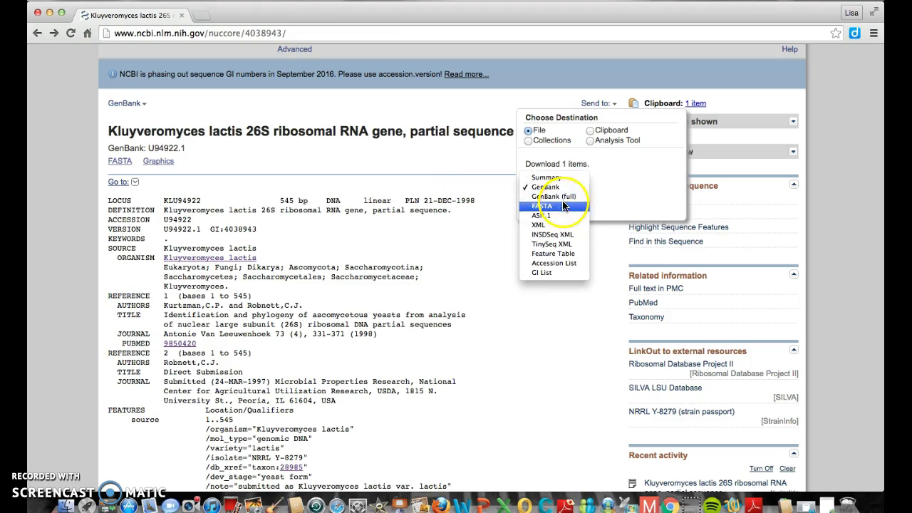
{"action": "left_click", "coordinate": [562, 206]}
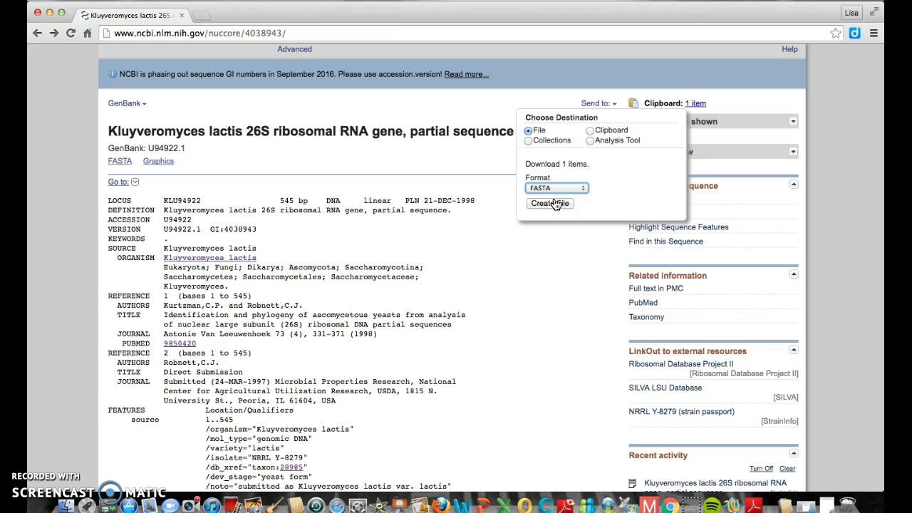
{"action": "left_click", "coordinate": [561, 206]}
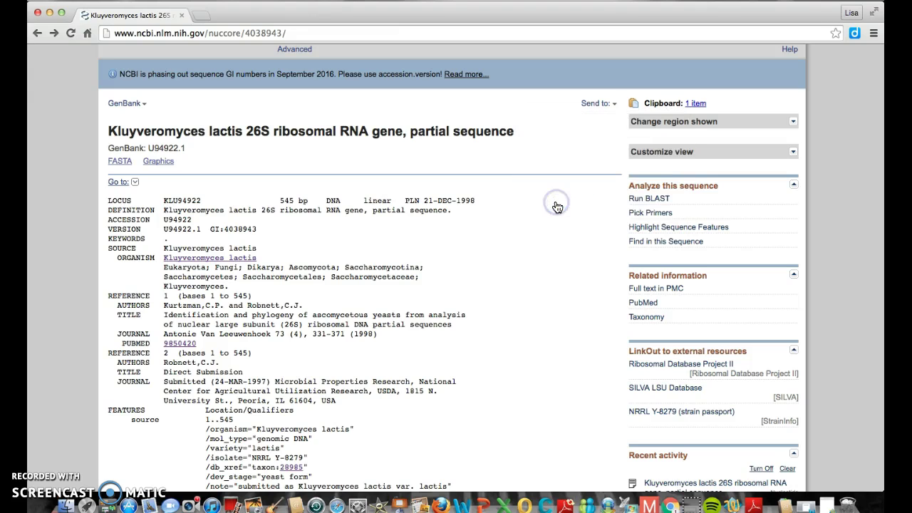
{"action": "left_click", "coordinate": [471, 171]}
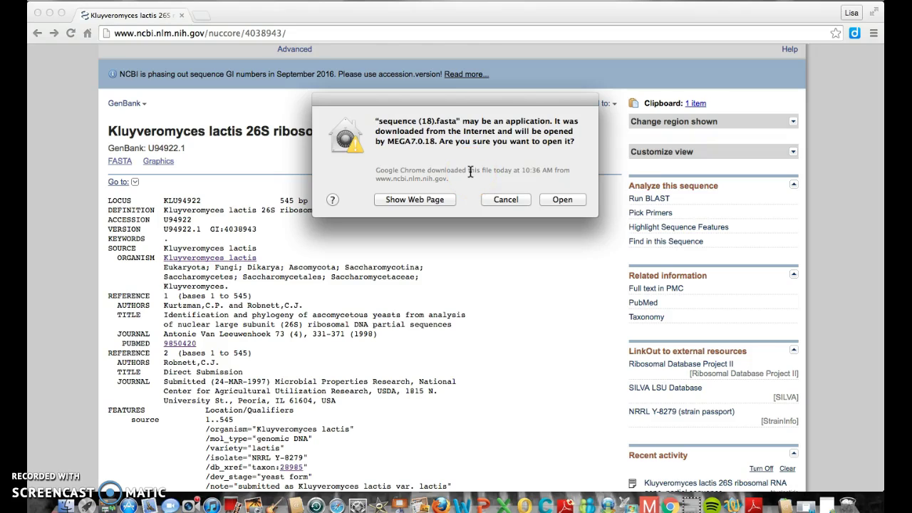
- Open sequence (18).fasta in MEGA's Alignment Explorer and maximize the window
{"action": "left_click", "coordinate": [402, 152]}
{"action": "left_click", "coordinate": [560, 199]}
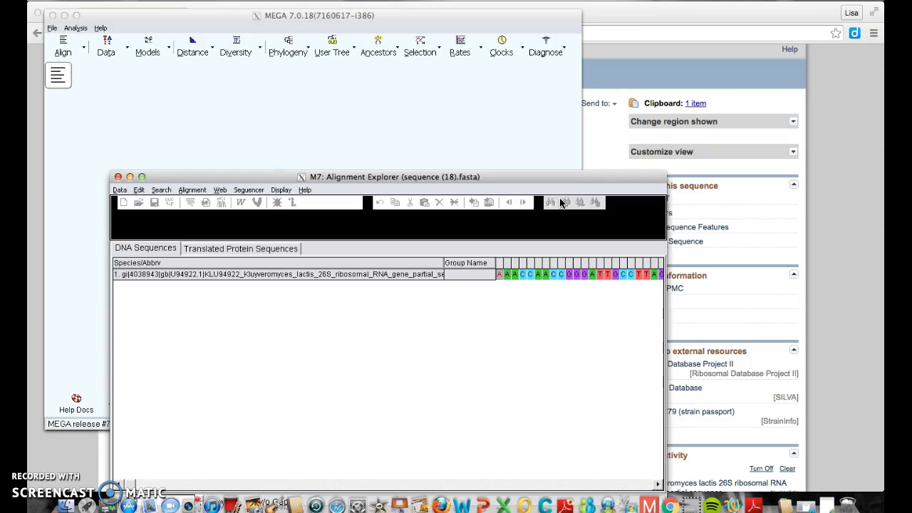
{"action": "left_click_drag", "start_coordinate": [488, 178], "coordinate": [481, 86]}
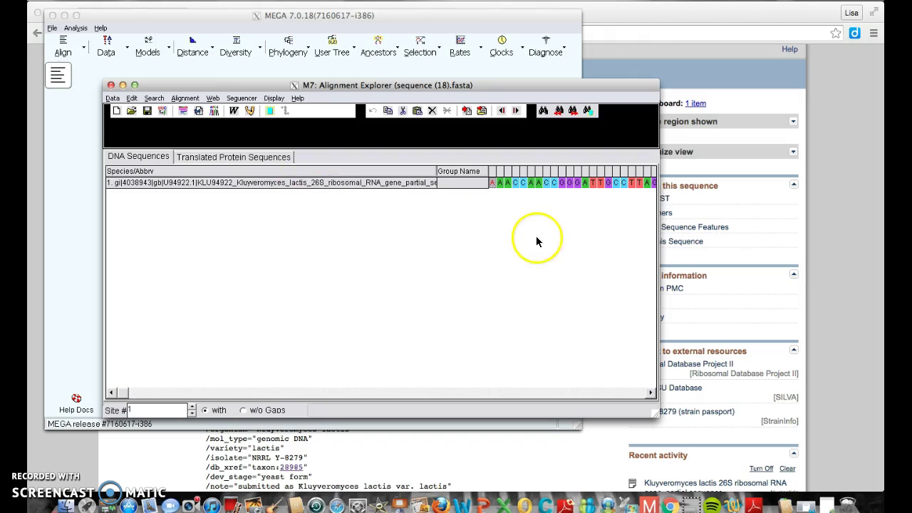
{"action": "left_click", "coordinate": [134, 85]}
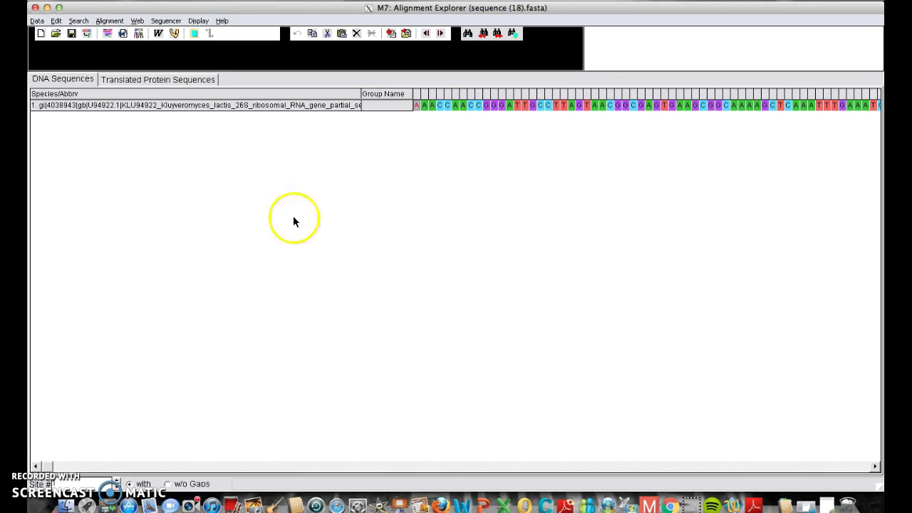
- Insert PhylogeneticTreeComparison.fas via Edit > Insert Sequence From File, with file type set to All
{"action": "left_click", "coordinate": [57, 22]}
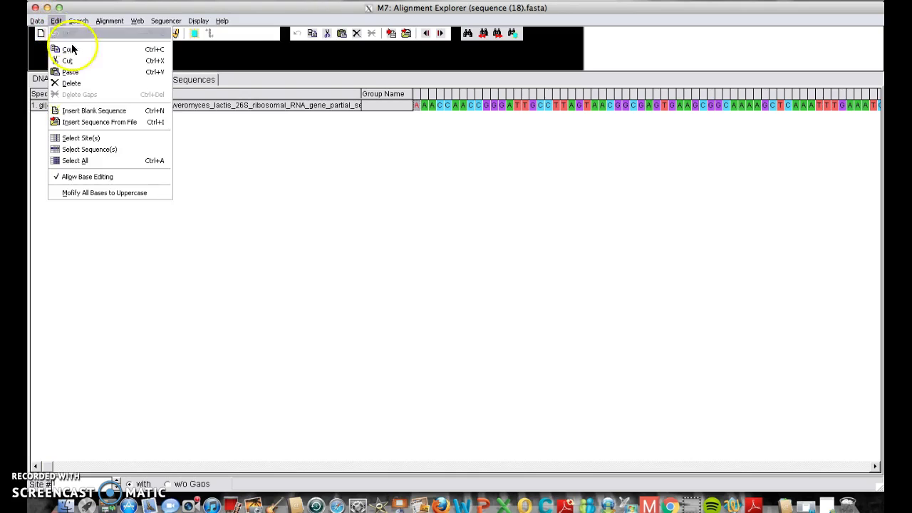
{"action": "left_click", "coordinate": [102, 123]}
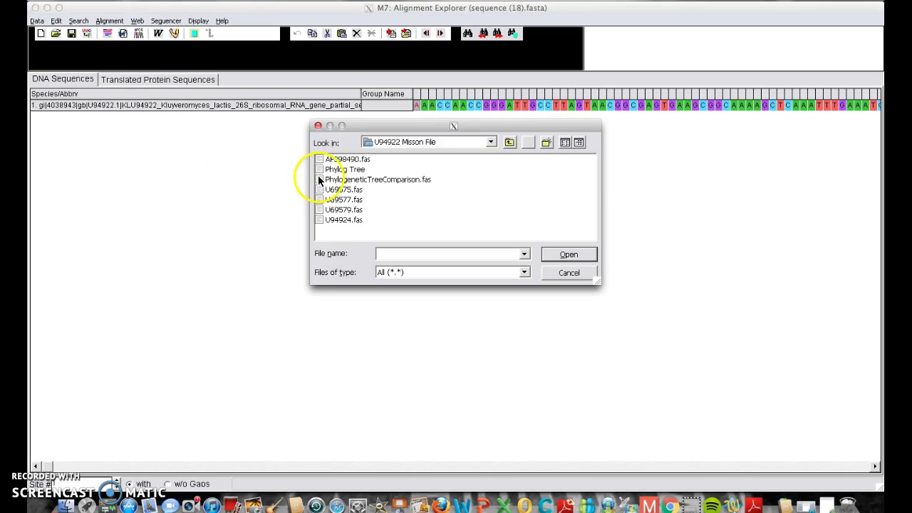
{"action": "left_click", "coordinate": [419, 181]}
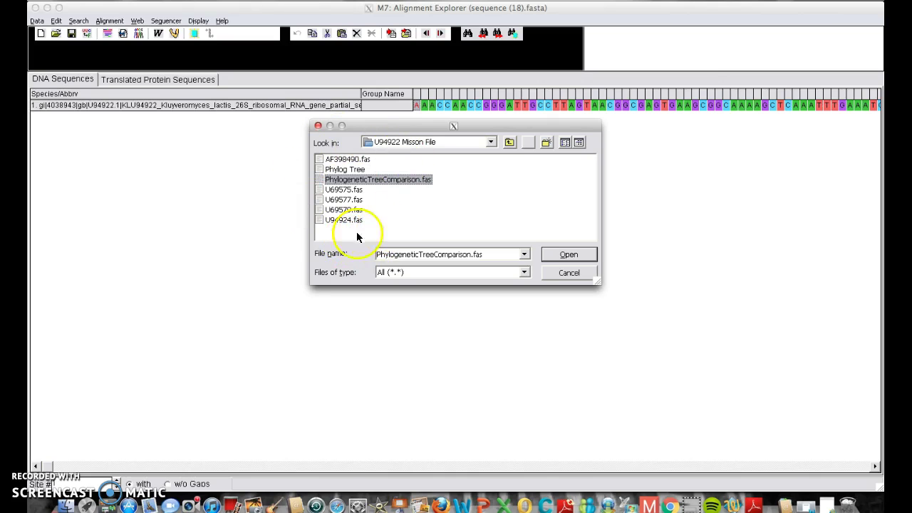
{"action": "left_click", "coordinate": [438, 269]}
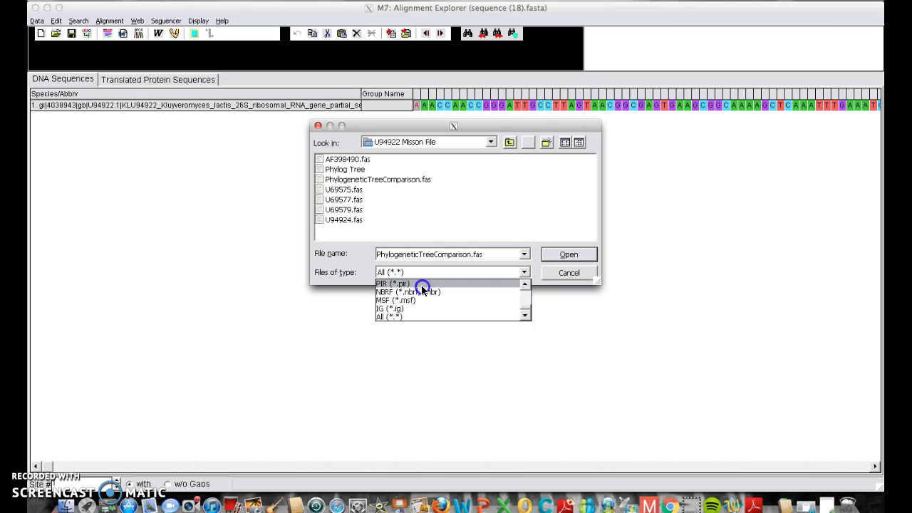
{"action": "left_click", "coordinate": [422, 284]}
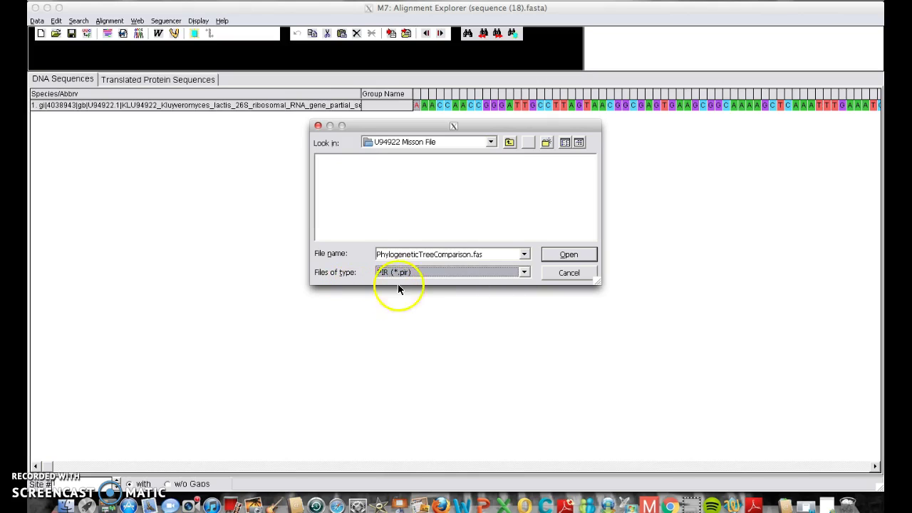
{"action": "left_click", "coordinate": [416, 271]}
{"action": "left_click", "coordinate": [429, 291]}
{"action": "left_click", "coordinate": [439, 271]}
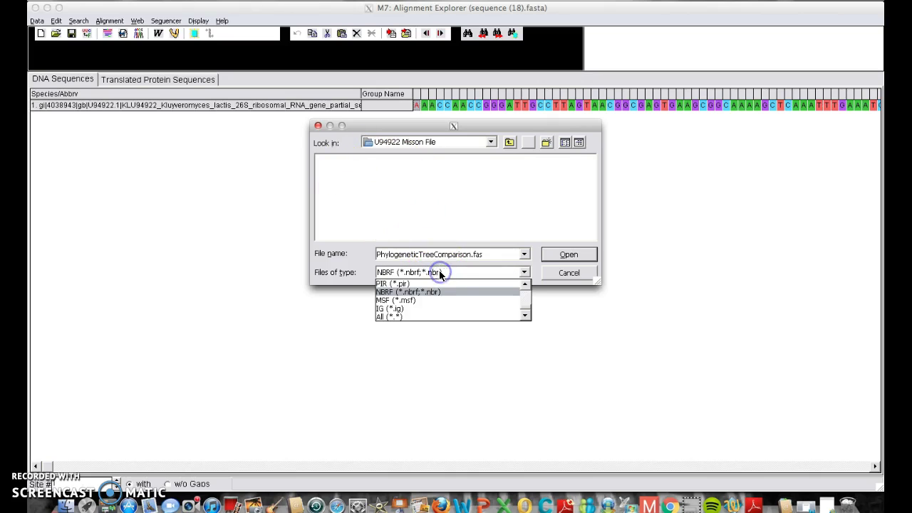
{"action": "left_click", "coordinate": [403, 316]}
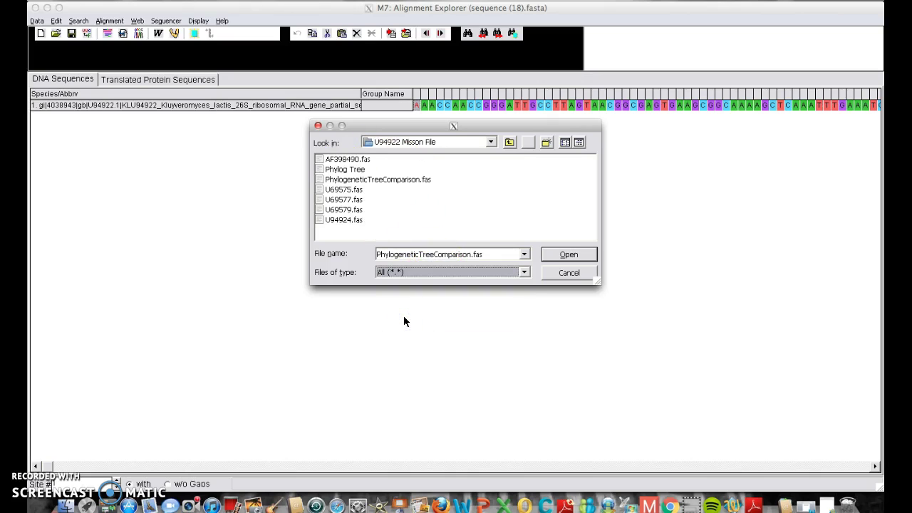
{"action": "left_click", "coordinate": [364, 180]}
{"action": "left_click", "coordinate": [563, 255]}
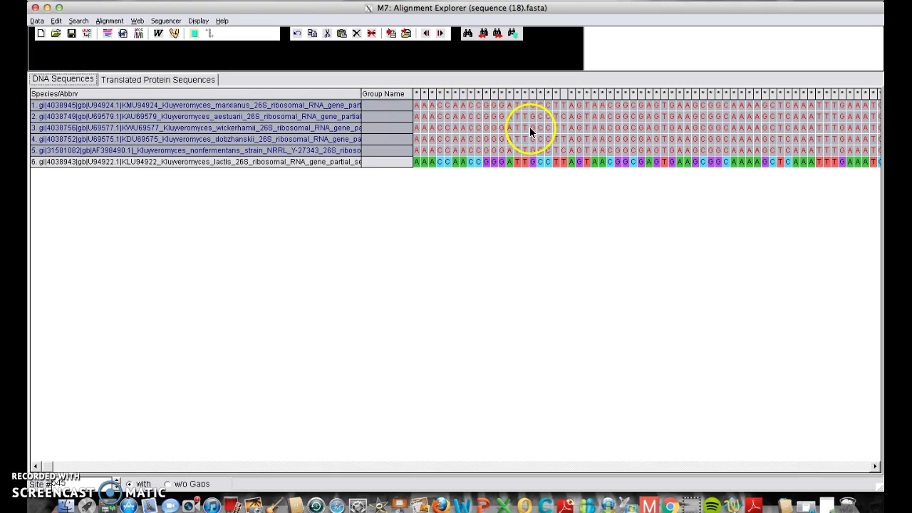
- Select the K. lactis row, then select all six sequences with Ctrl+A
{"action": "left_click", "coordinate": [372, 205]}
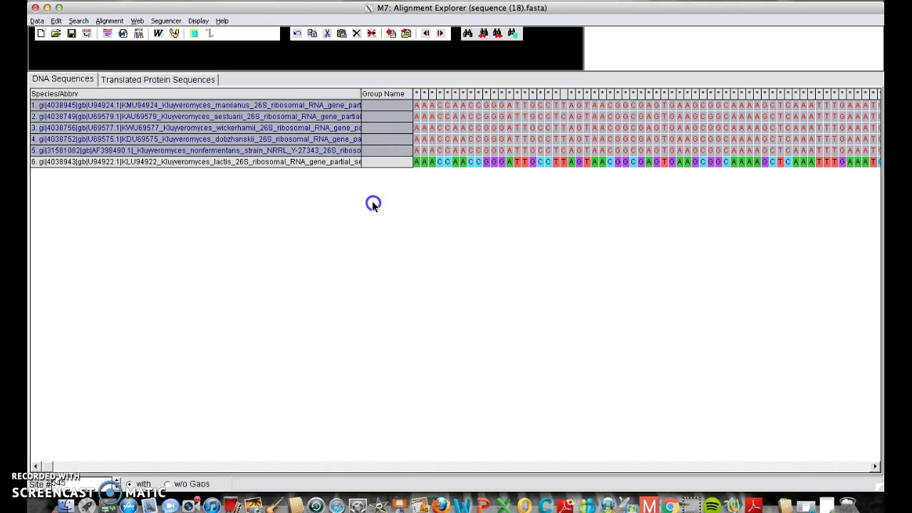
{"action": "left_click", "coordinate": [345, 163]}
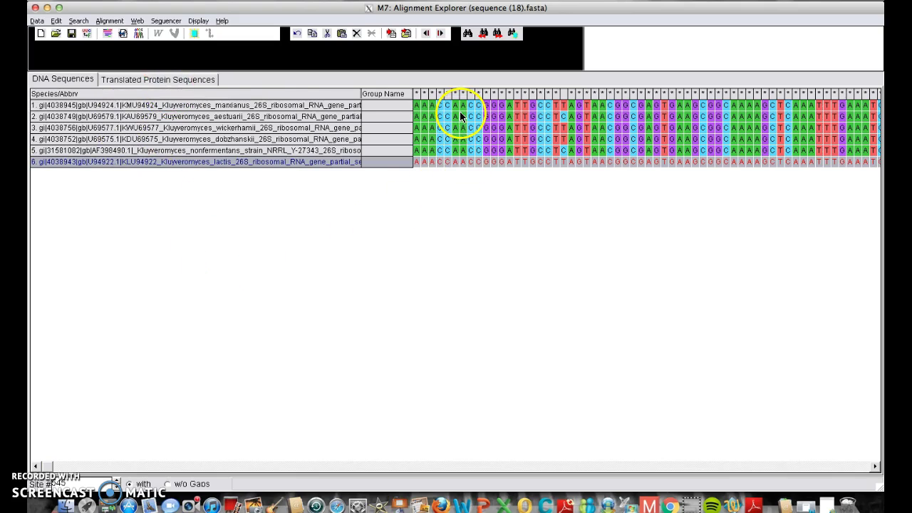
{"action": "left_click", "coordinate": [333, 165]}
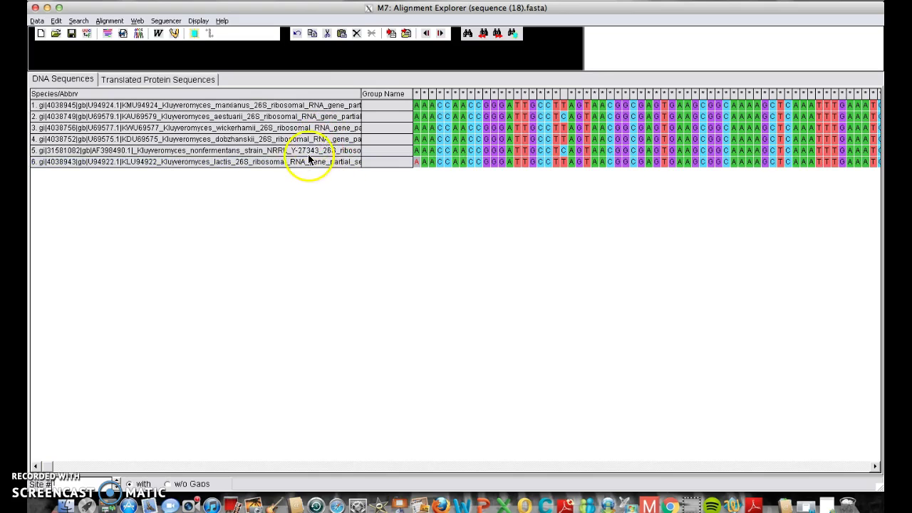
{"action": "left_click", "coordinate": [308, 162]}
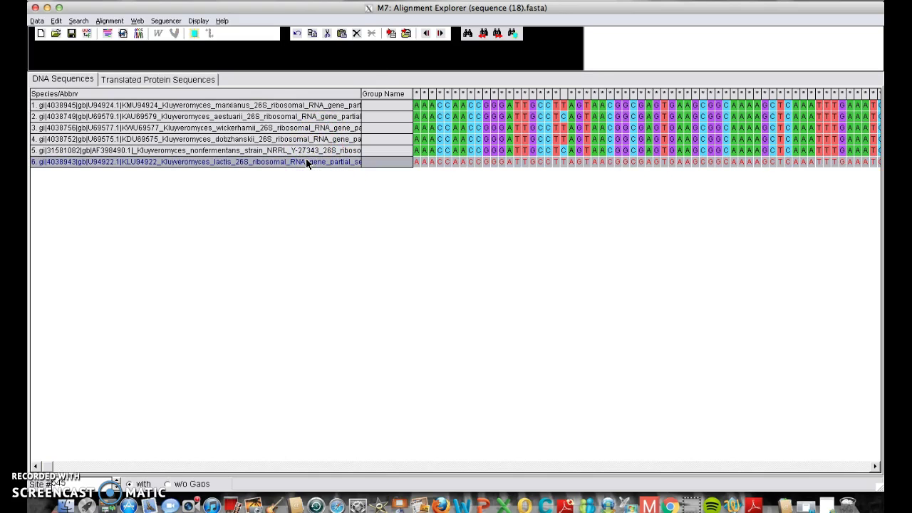
{"action": "key", "text": "ctrl+a"}
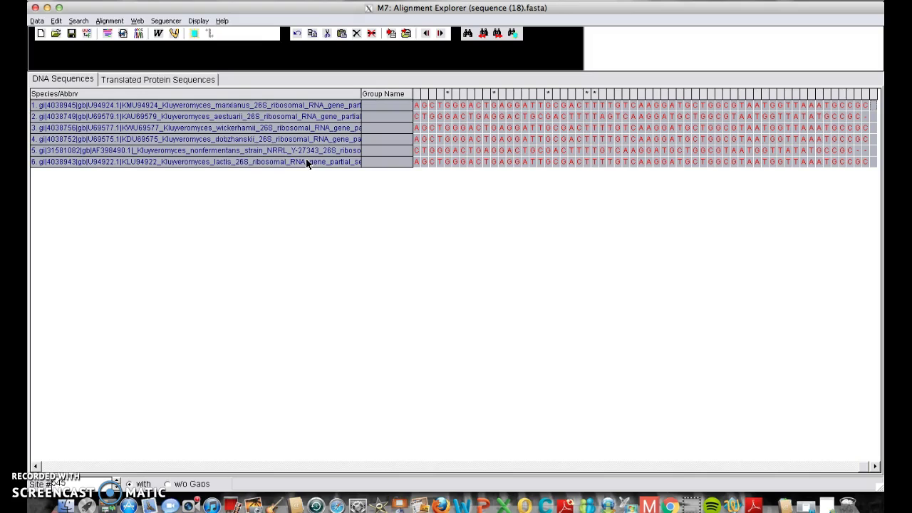
- Adjust the alignment view and try the MUSCLE toolbar button
{"action": "left_click", "coordinate": [235, 119]}
{"action": "mouse_move", "coordinate": [230, 104]}
{"action": "left_mouse_down"}
{"action": "mouse_move", "coordinate": [401, 116]}
{"action": "mouse_move", "coordinate": [445, 107]}
{"action": "left_mouse_up"}
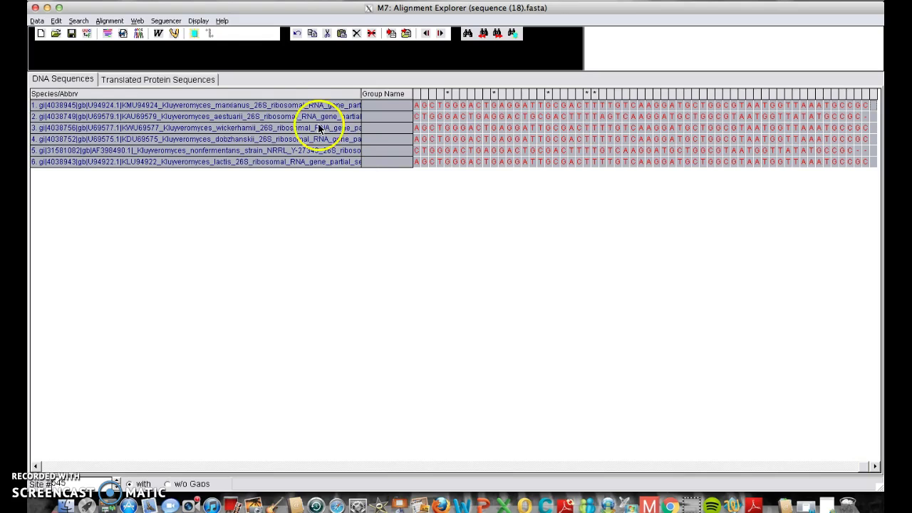
{"action": "left_click", "coordinate": [174, 34]}
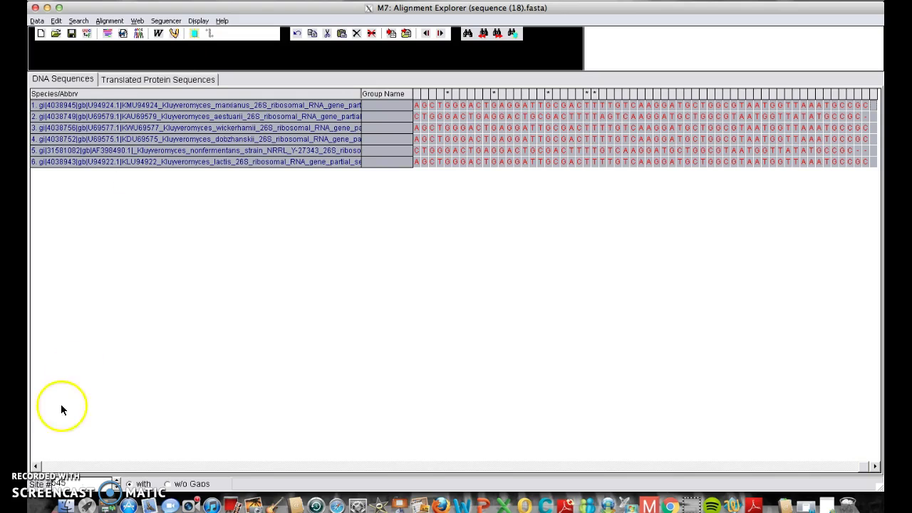
{"action": "left_click", "coordinate": [174, 36]}
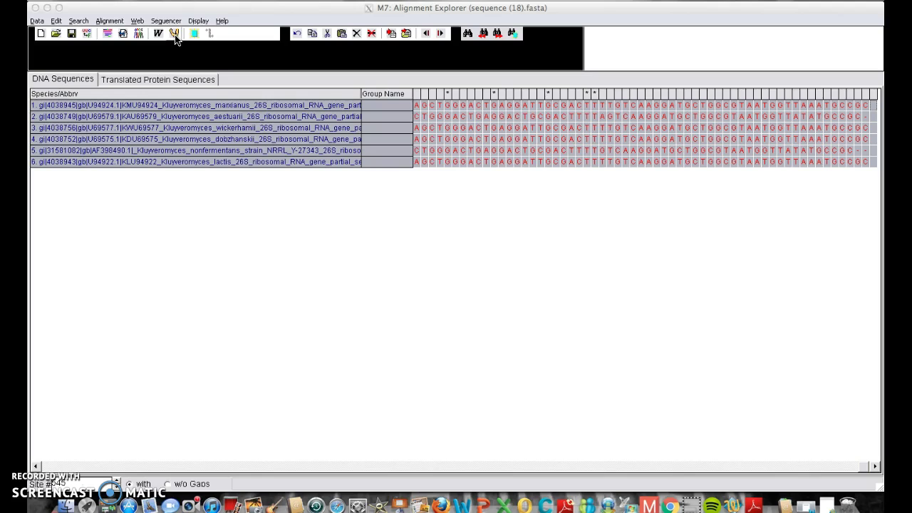
- Align the selected sequences with MUSCLE, keeping the default gap settings
{"action": "left_click", "coordinate": [119, 33]}
{"action": "left_click", "coordinate": [114, 20]}
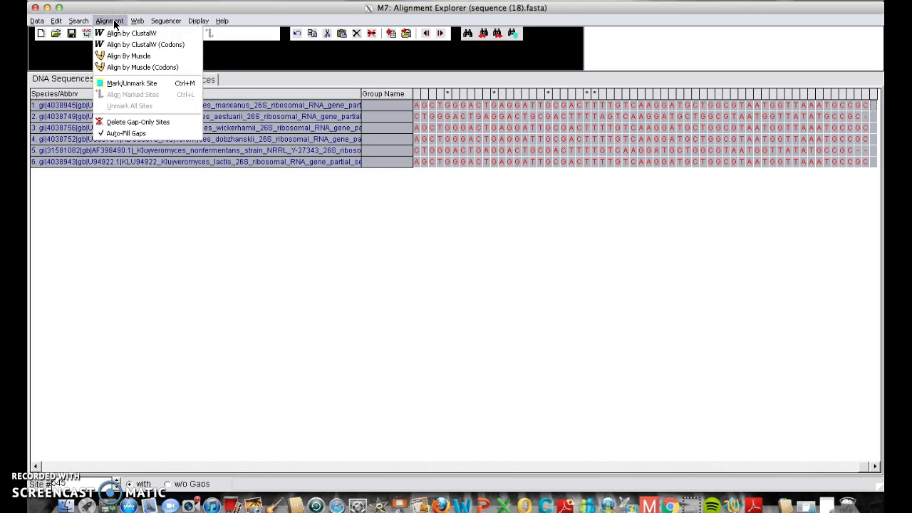
{"action": "left_click", "coordinate": [125, 59]}
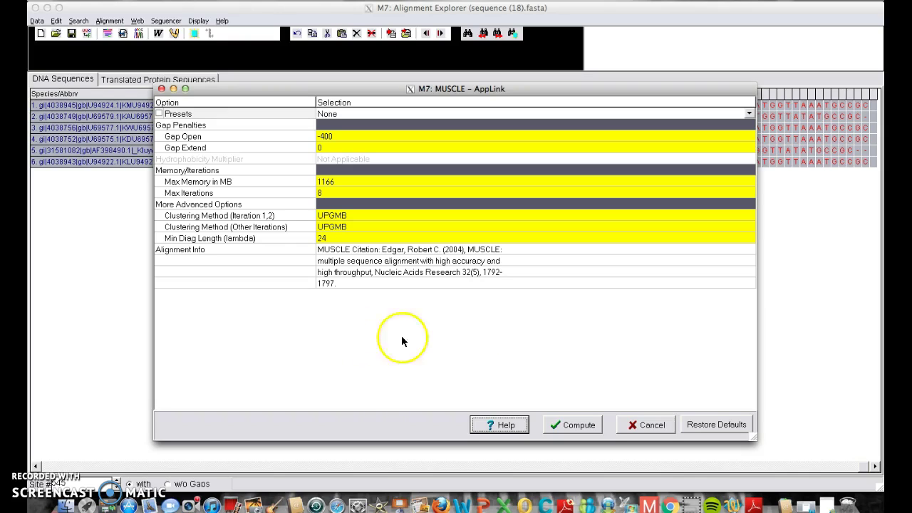
{"action": "left_click", "coordinate": [568, 428]}
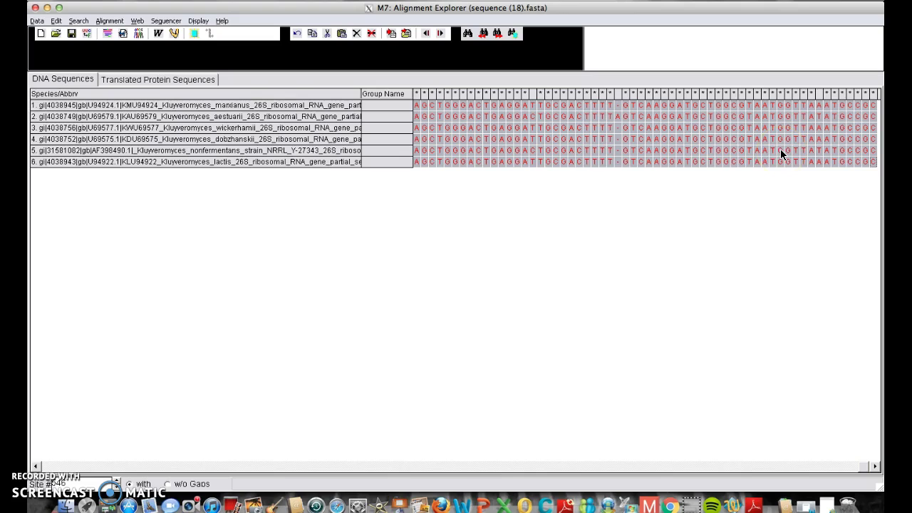
- Open the Data menu in the aligned Alignment Explorer
{"action": "left_click", "coordinate": [755, 132]}
{"action": "left_click", "coordinate": [630, 103]}
{"action": "left_click", "coordinate": [620, 106]}
{"action": "left_click", "coordinate": [615, 140]}
- Export the alignment in FASTA format as sequence (6).fas in the U94922 Misson File folder
{"action": "left_click", "coordinate": [38, 22]}
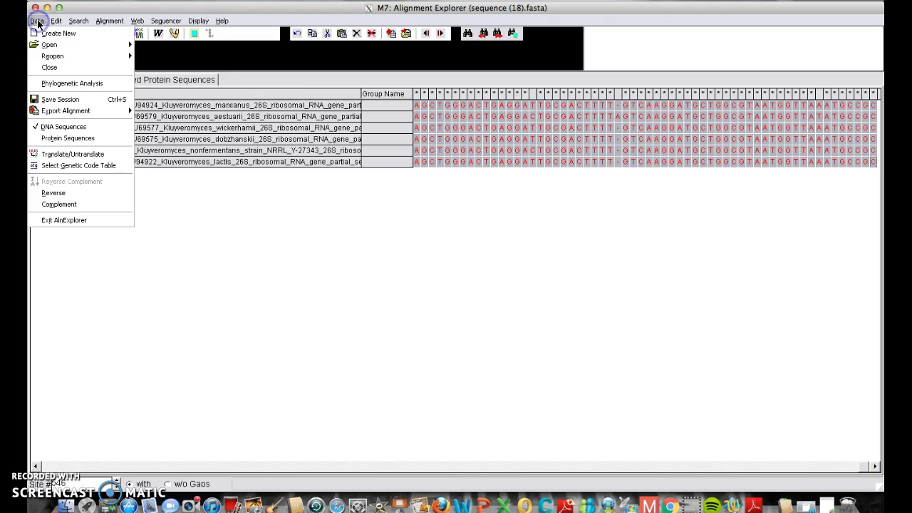
{"action": "mouse_move", "coordinate": [79, 112]}
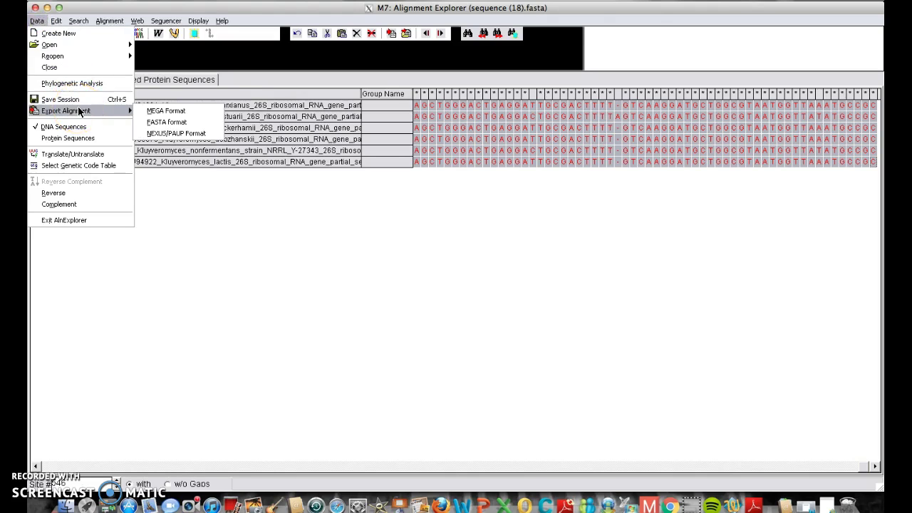
{"action": "left_click", "coordinate": [176, 124]}
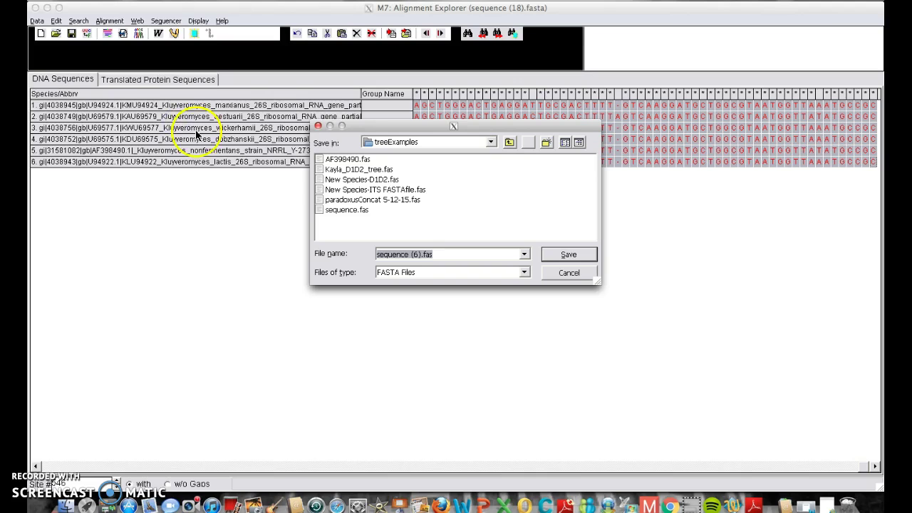
{"action": "left_click", "coordinate": [490, 142]}
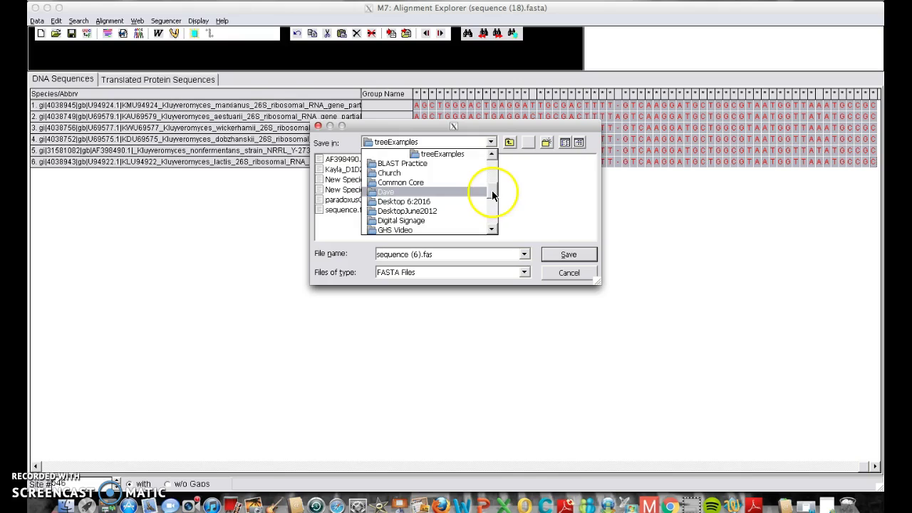
{"action": "left_click_drag", "start_coordinate": [491, 193], "coordinate": [491, 223]}
{"action": "left_click", "coordinate": [449, 221]}
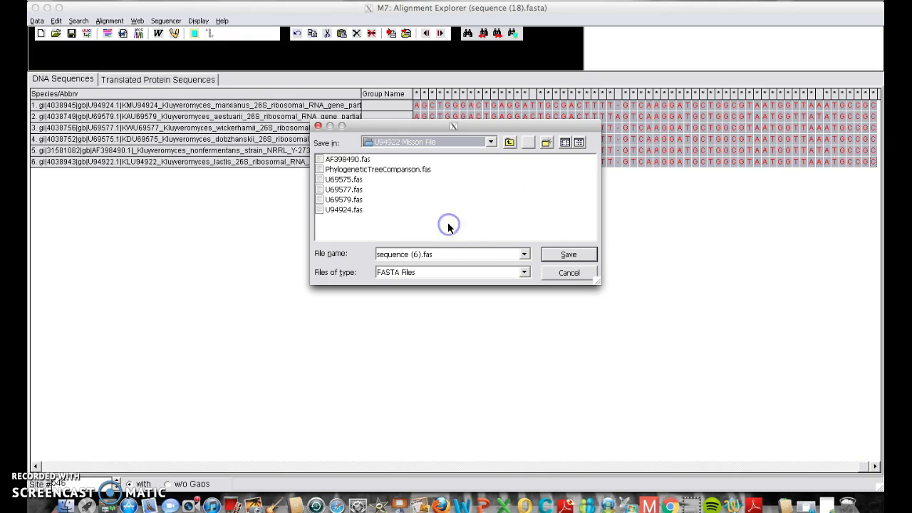
{"action": "left_click", "coordinate": [450, 253]}
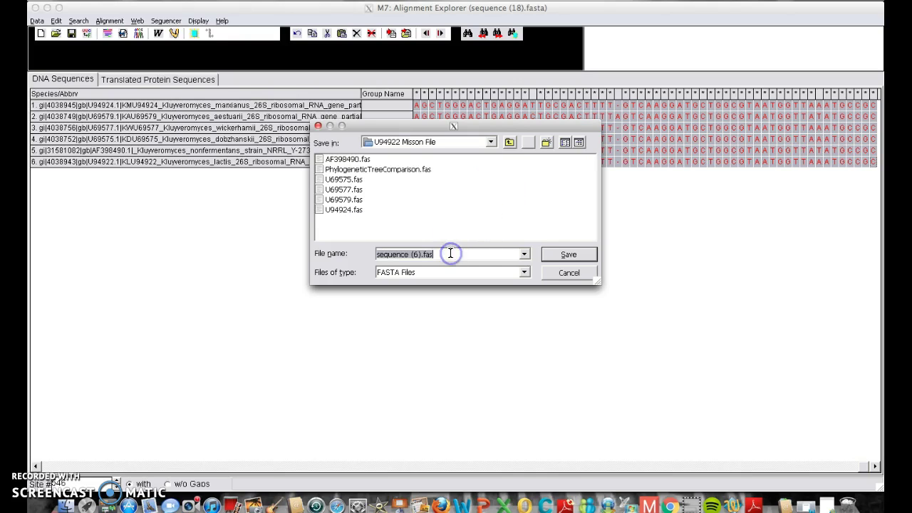
{"action": "left_click", "coordinate": [555, 255]}
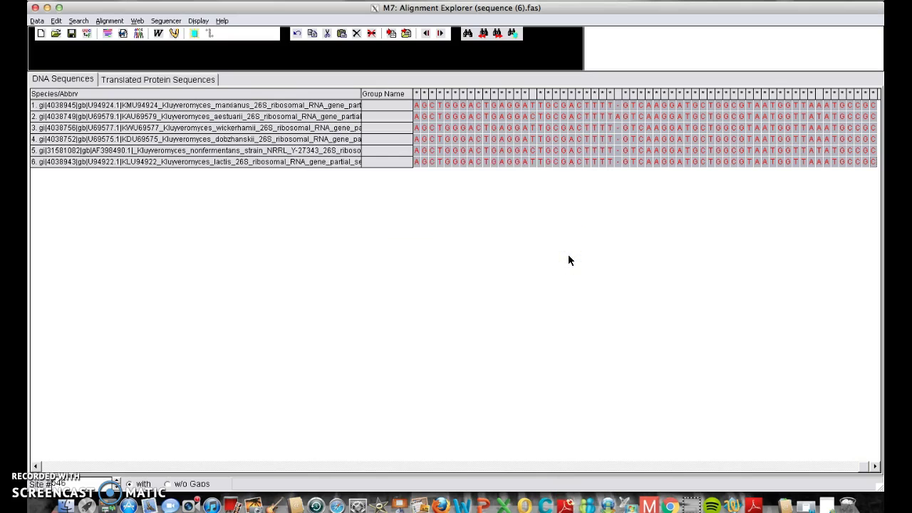
{"action": "left_click", "coordinate": [191, 407]}
{"action": "left_click", "coordinate": [85, 501]}
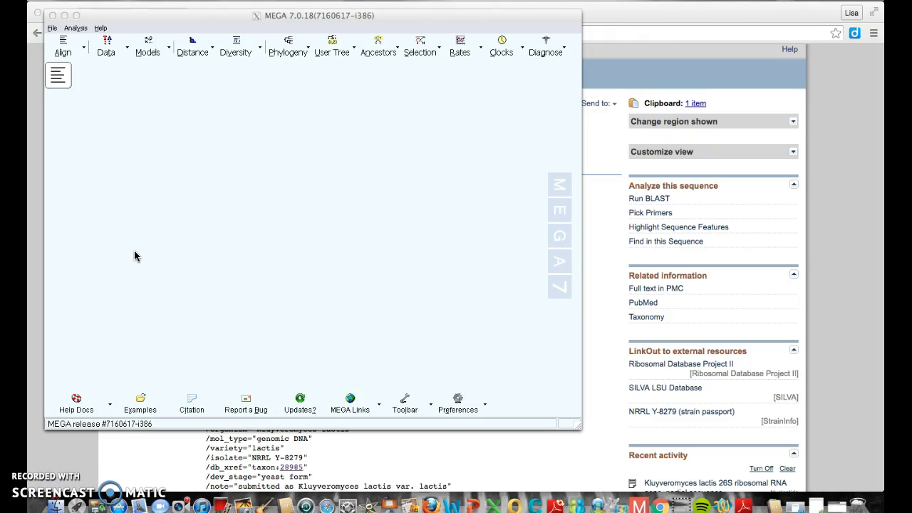
- From the main window's Phylogeny menu, choose Construct/Test Neighbor-Joining Tree
{"action": "left_click", "coordinate": [165, 157]}
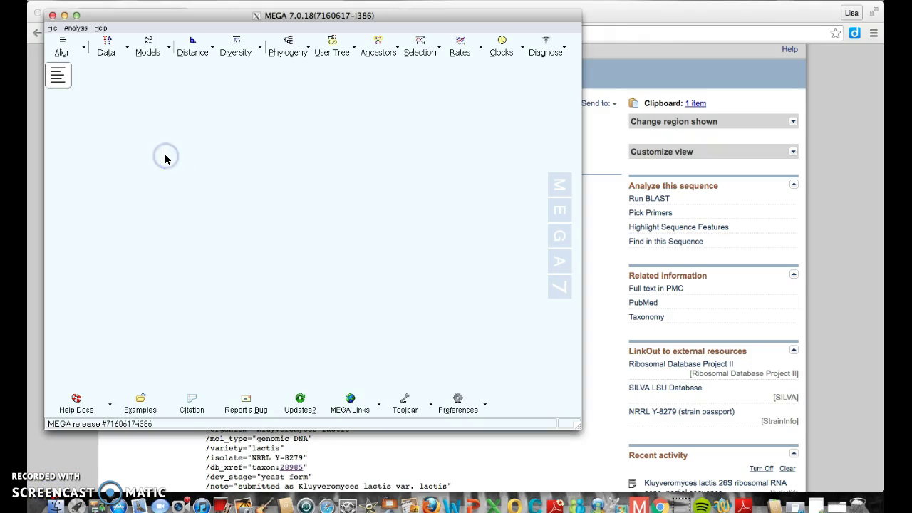
{"action": "mouse_move", "coordinate": [65, 84]}
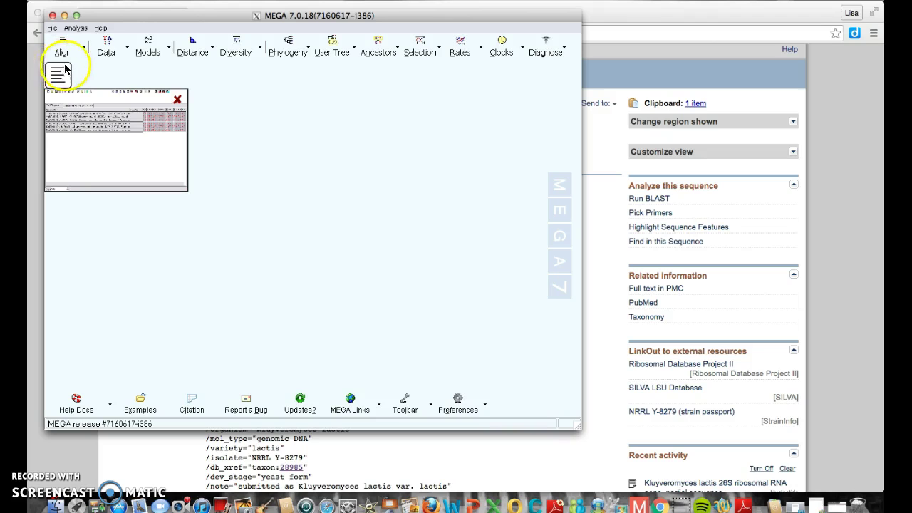
{"action": "left_click", "coordinate": [286, 48]}
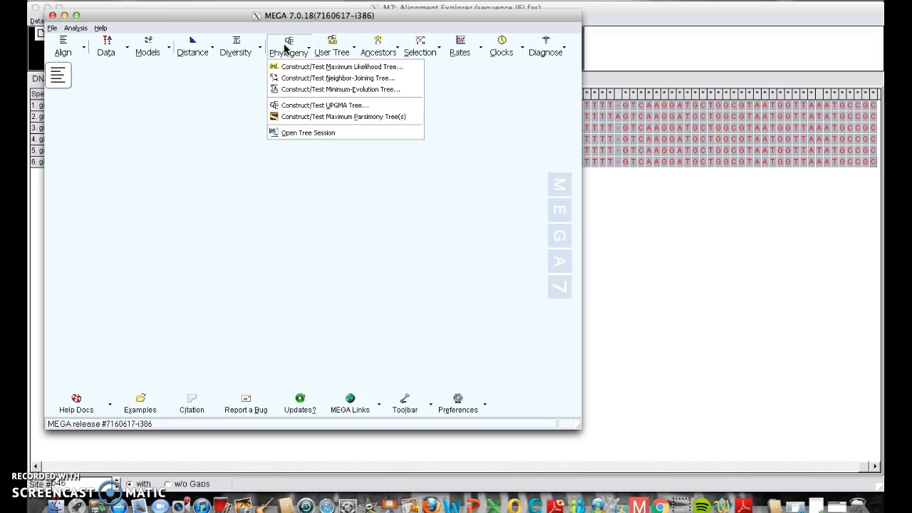
{"action": "left_click", "coordinate": [316, 82]}
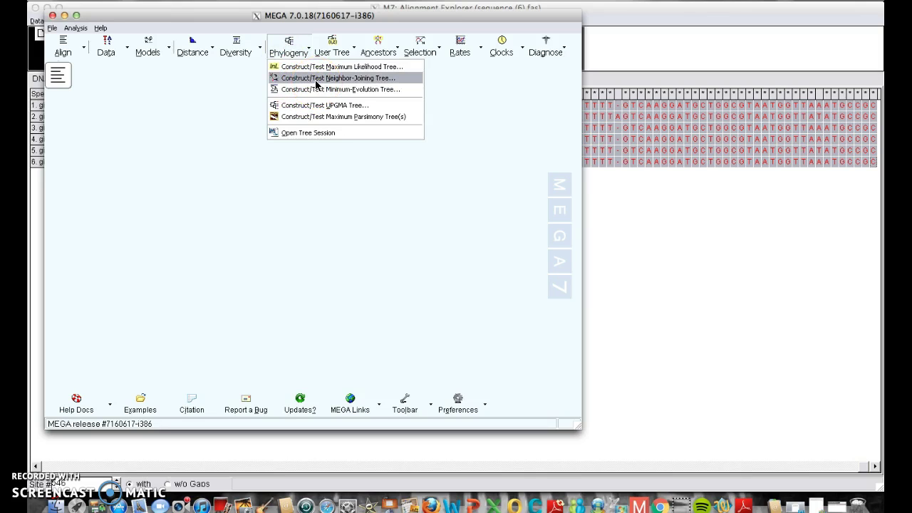
{"action": "left_click", "coordinate": [317, 82]}
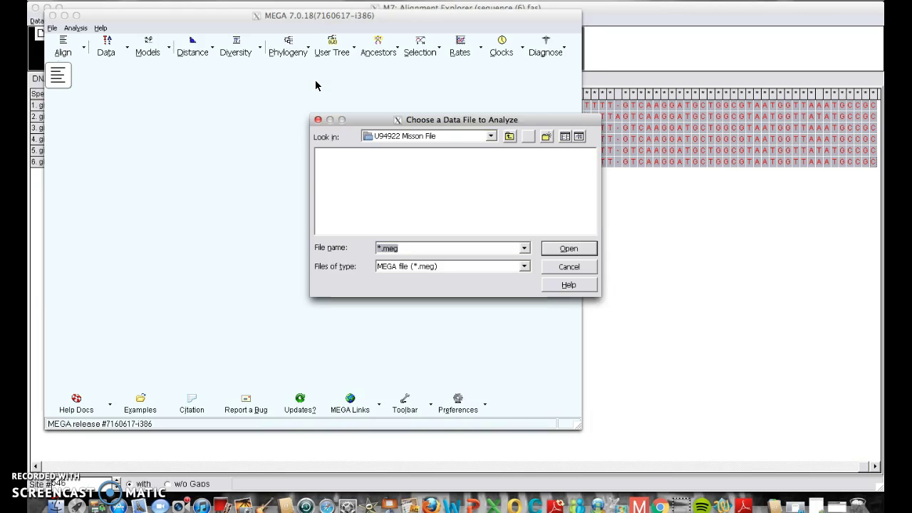
- Show all file types and open sequence (6).fas as the data file
{"action": "left_click", "coordinate": [430, 138]}
{"action": "left_click", "coordinate": [429, 138]}
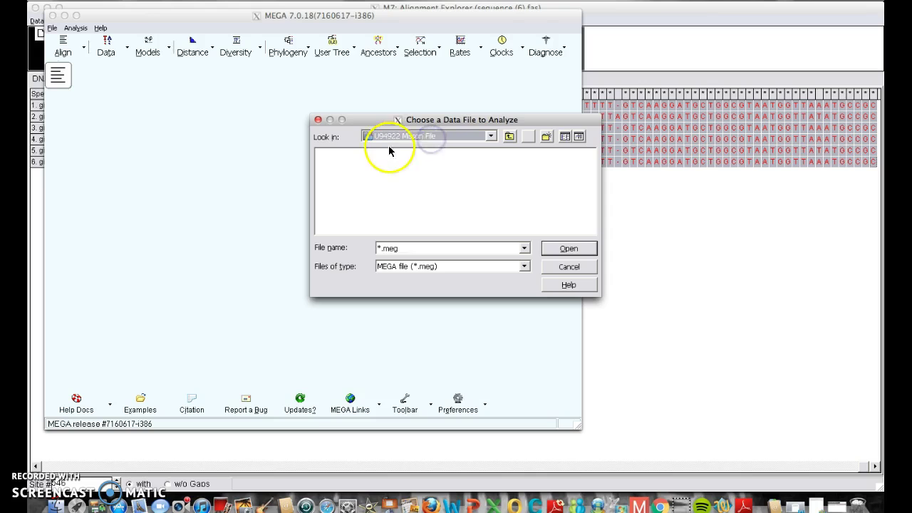
{"action": "left_click", "coordinate": [444, 266]}
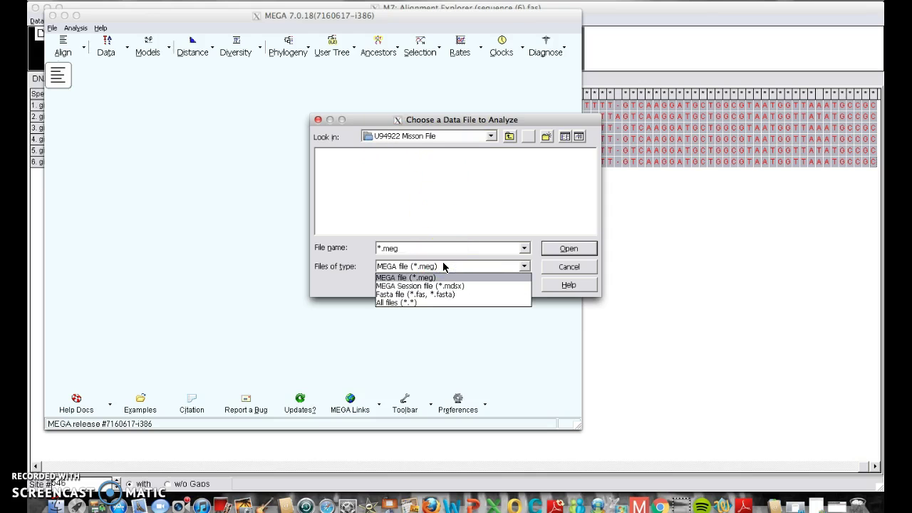
{"action": "left_click", "coordinate": [433, 302]}
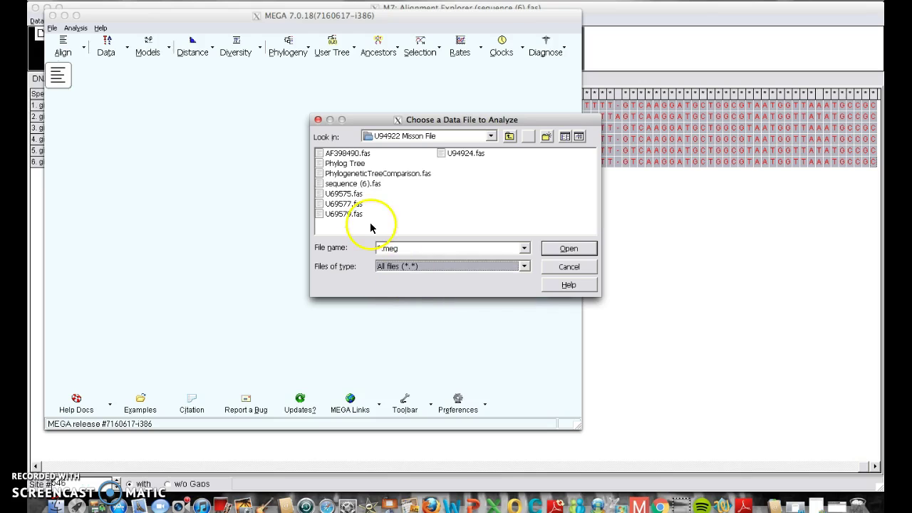
{"action": "left_click", "coordinate": [358, 186]}
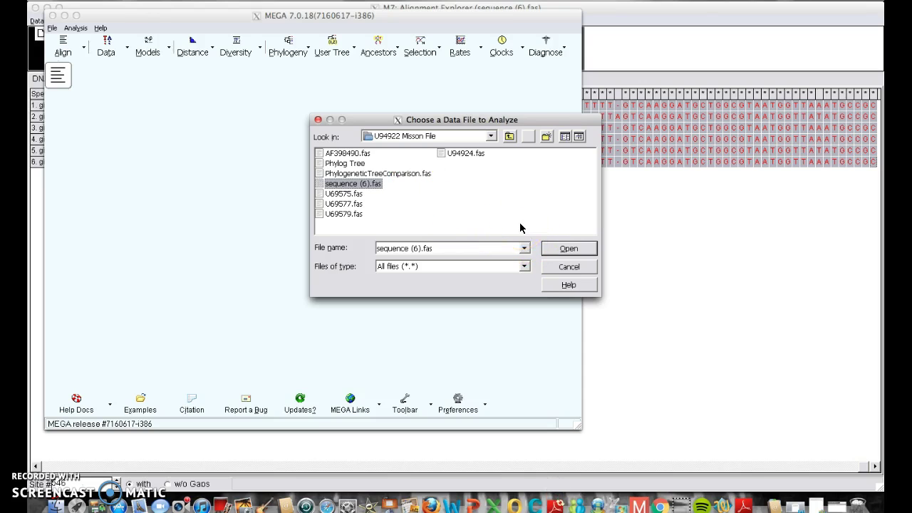
{"action": "left_click", "coordinate": [566, 249]}
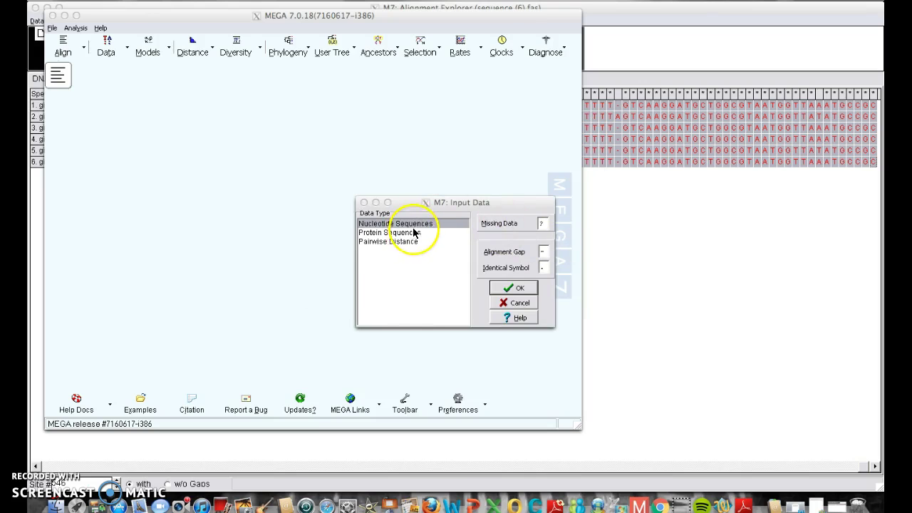
- Accept nucleotide sequences, mark them as not protein-coding, and compute the neighbor-joining tree
{"action": "left_click", "coordinate": [508, 288]}
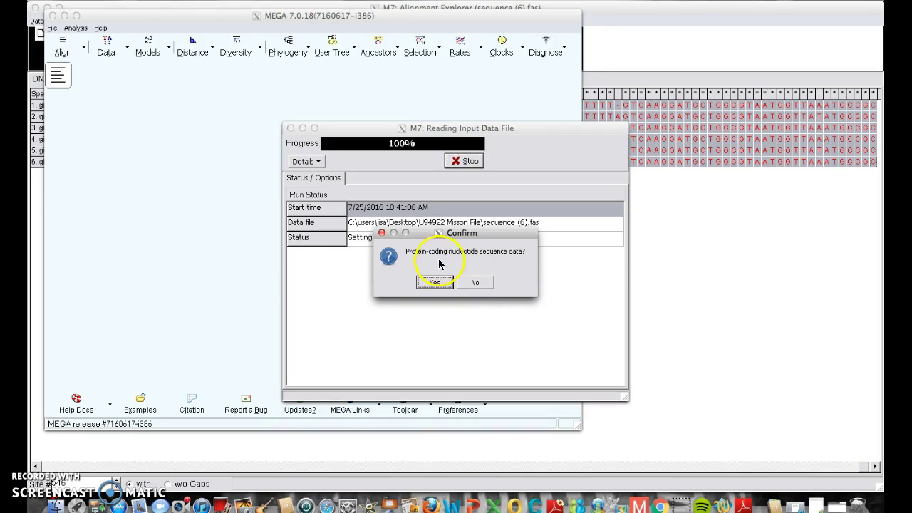
{"action": "left_click", "coordinate": [474, 283]}
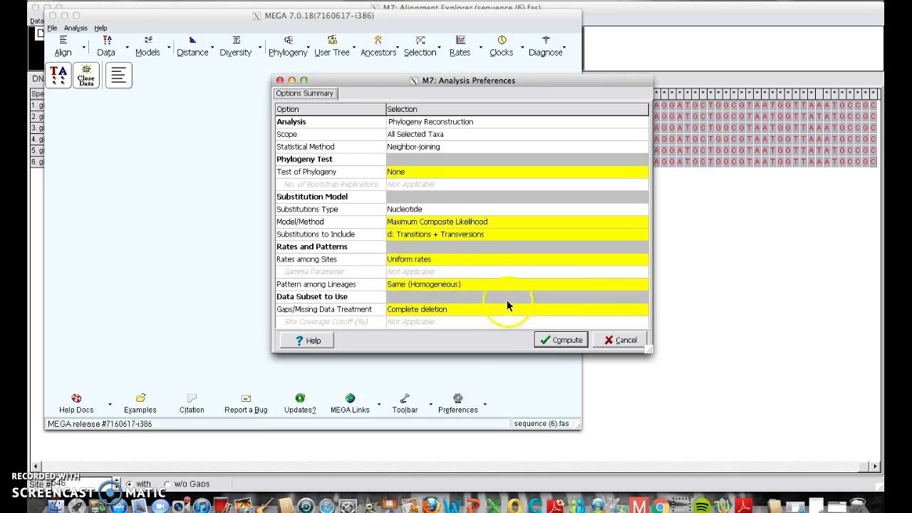
{"action": "left_click", "coordinate": [553, 340]}
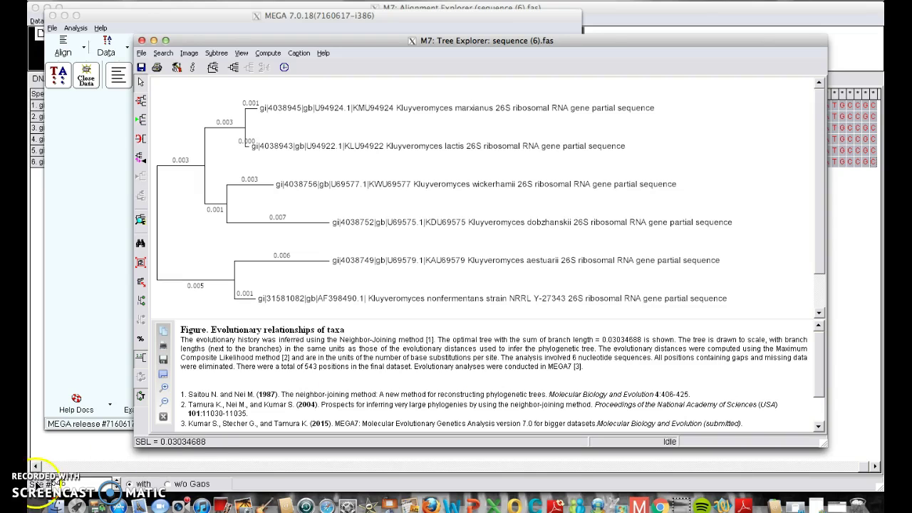
- Maximize Tree Explorer and display the tree as topology only with equal-length branches
{"action": "left_click", "coordinate": [54, 485]}
{"action": "left_click", "coordinate": [217, 303]}
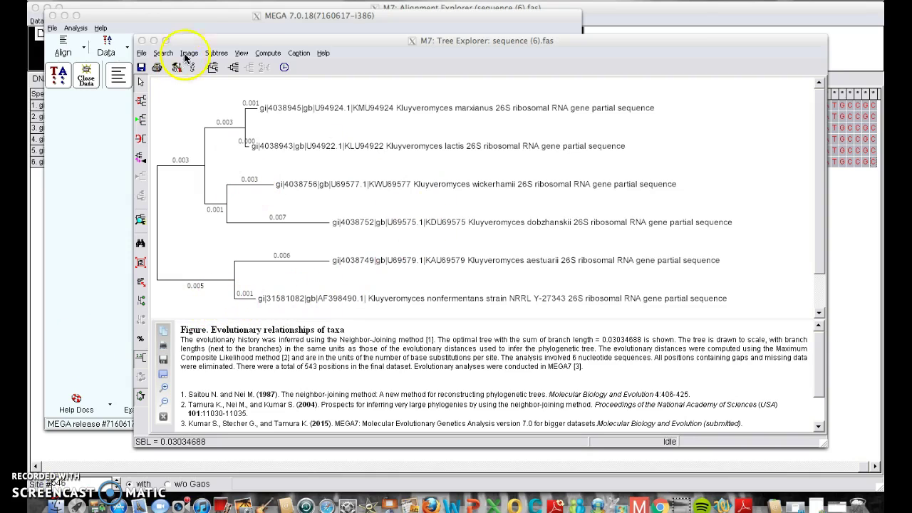
{"action": "left_click", "coordinate": [165, 41]}
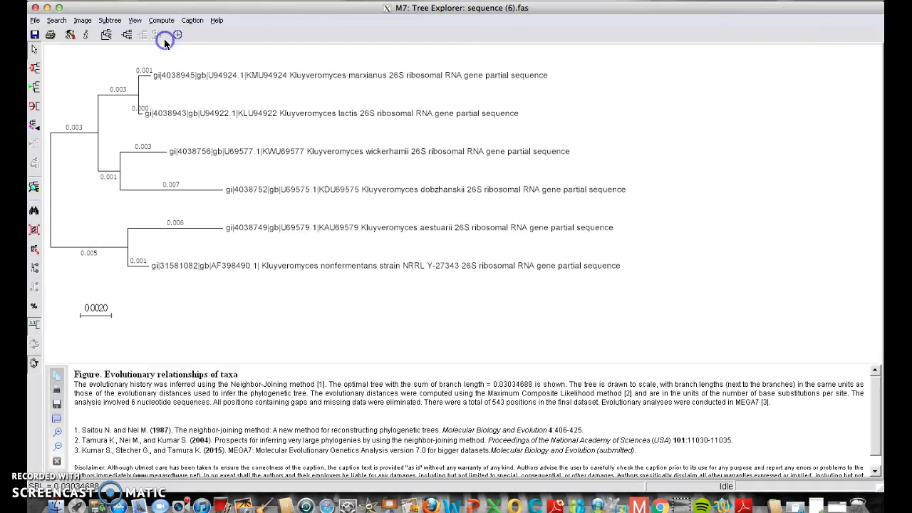
{"action": "left_click", "coordinate": [127, 35]}
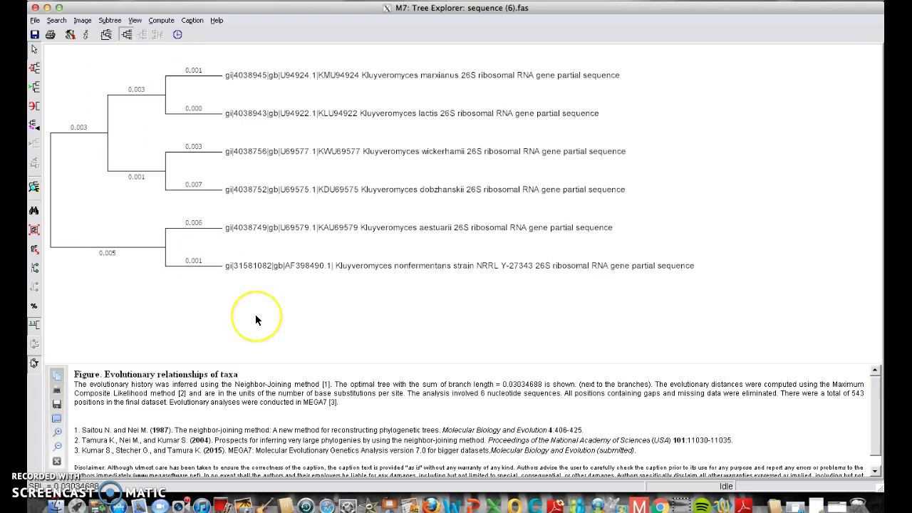